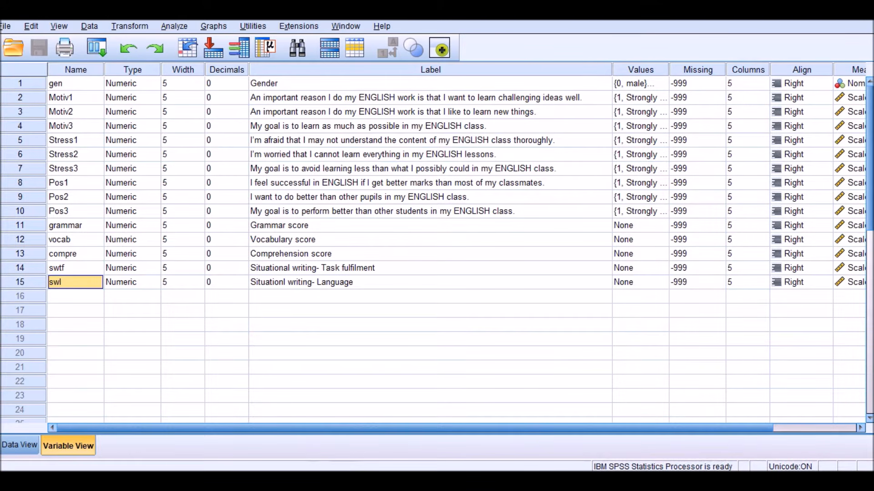
- Switch to Amos and load Sample Data.sav from the Desktop as the data file for Group number 1
{"action": "left_click", "coordinate": [333, 404]}
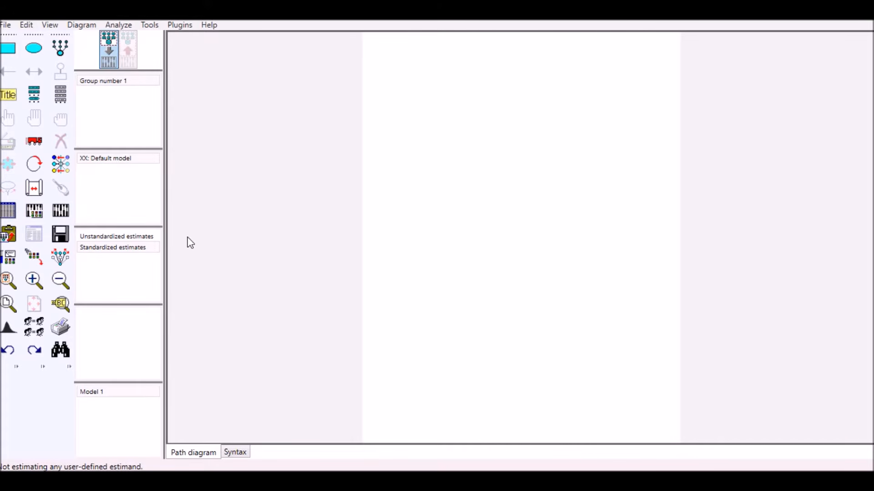
{"action": "left_click", "coordinate": [11, 27]}
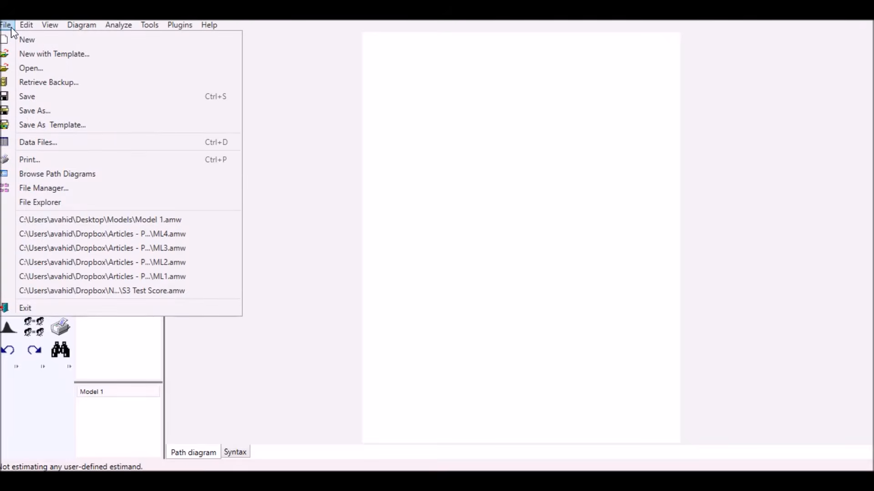
{"action": "left_click", "coordinate": [343, 158]}
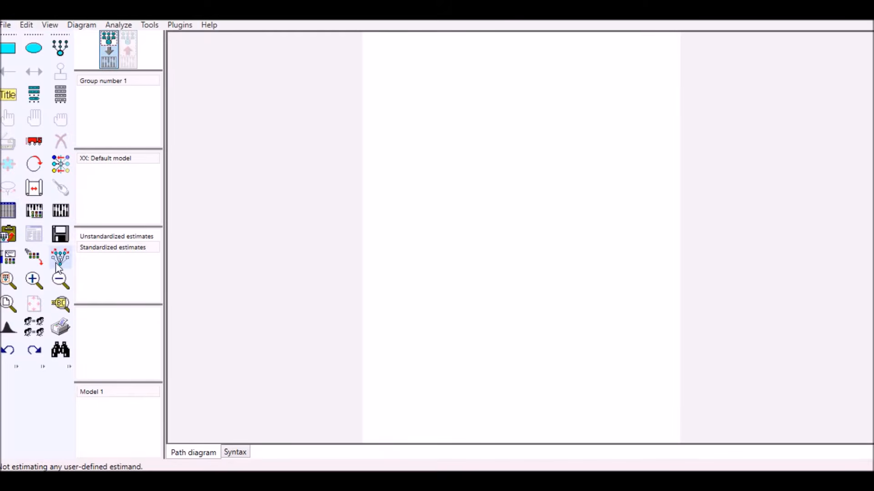
{"action": "left_click", "coordinate": [11, 213]}
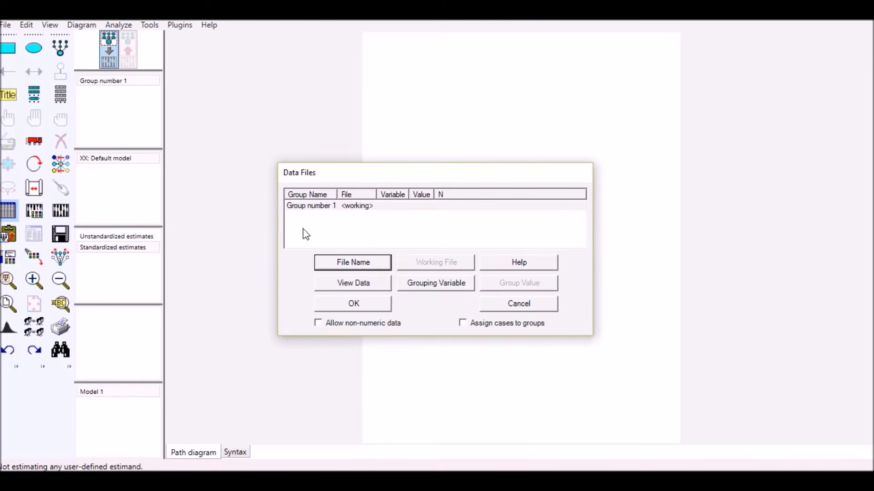
{"action": "left_click", "coordinate": [362, 265]}
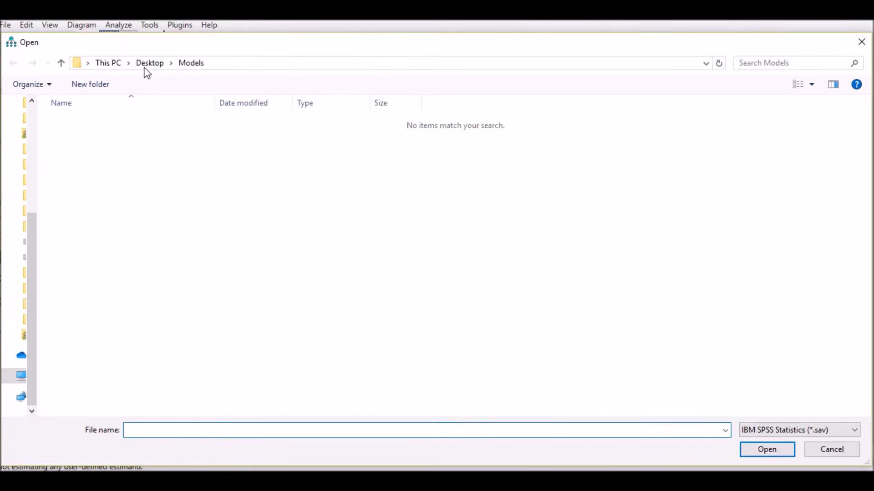
{"action": "left_click", "coordinate": [145, 64]}
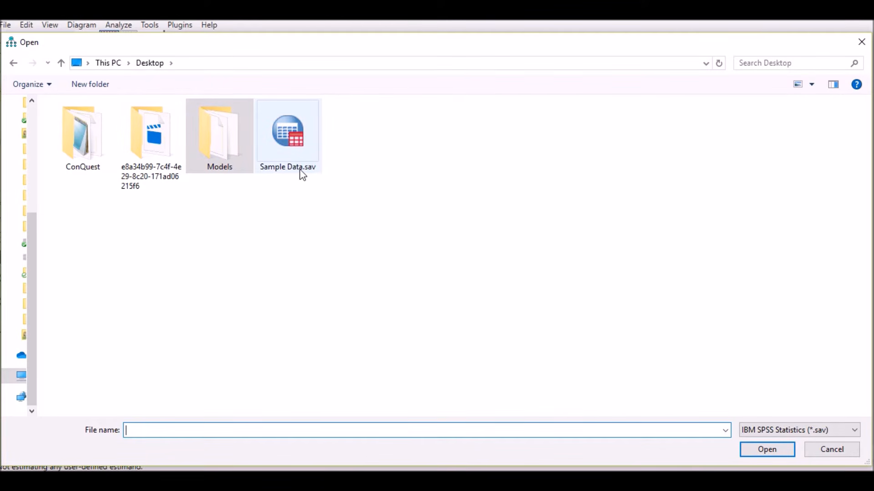
{"action": "left_click", "coordinate": [293, 157]}
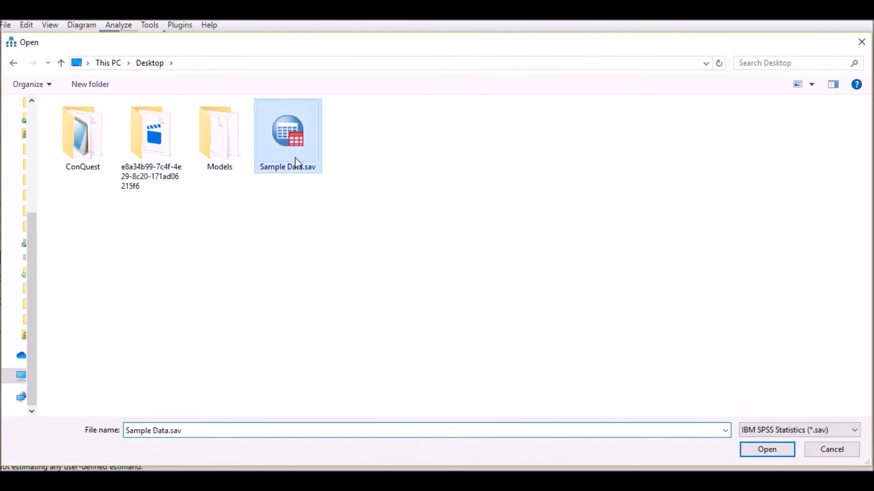
{"action": "left_click", "coordinate": [768, 455]}
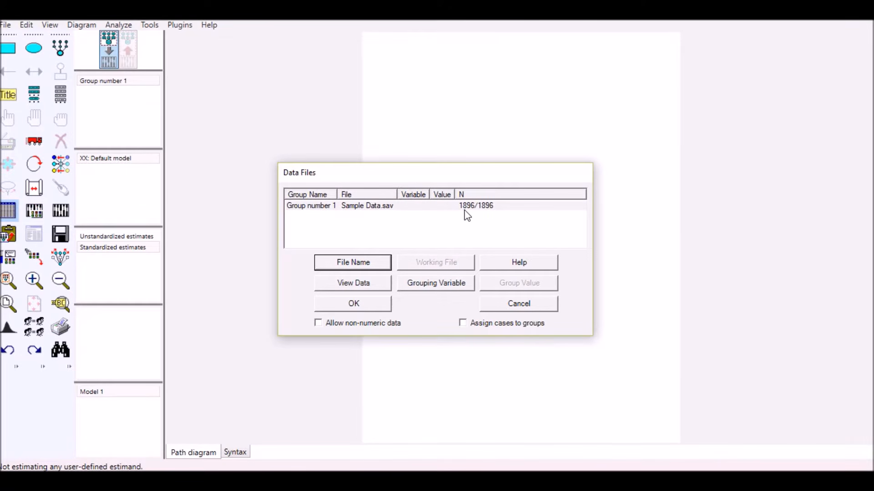
{"action": "left_click_drag", "start_coordinate": [474, 171], "coordinate": [482, 143]}
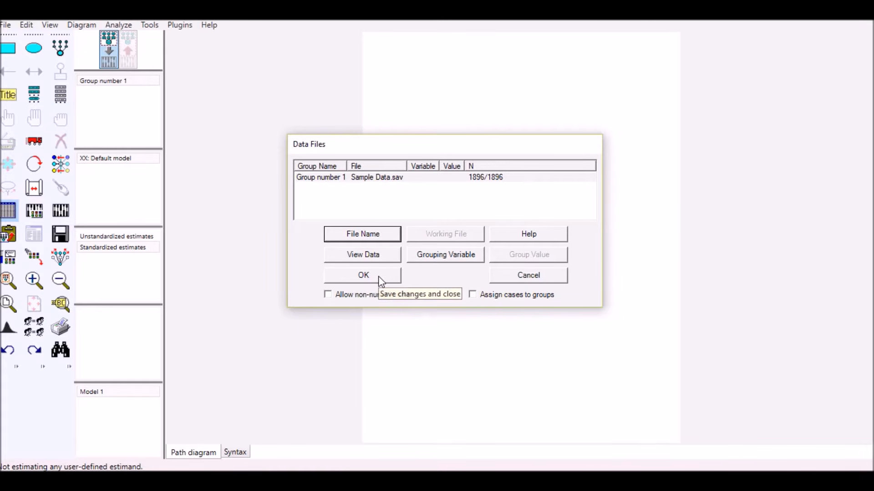
{"action": "left_click", "coordinate": [364, 275]}
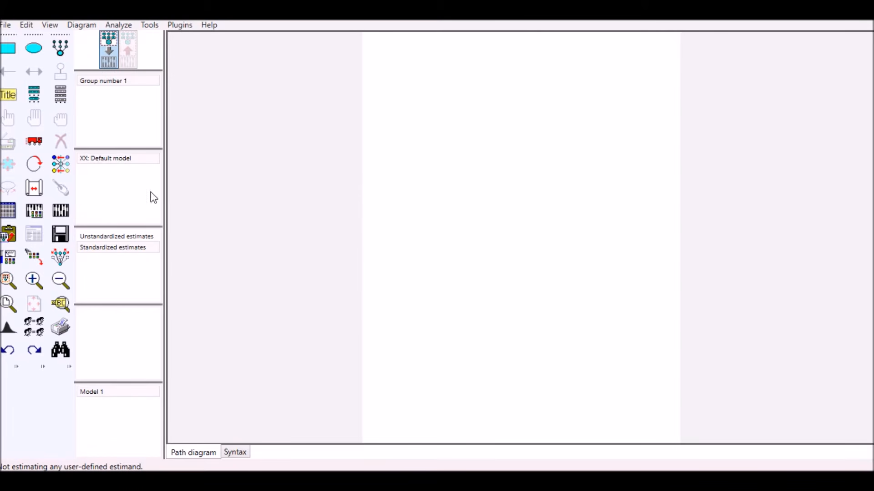
- Show the list of variables in the dataset and place its window beside the lower part of the diagram page
{"action": "left_click", "coordinate": [60, 98]}
{"action": "left_click_drag", "start_coordinate": [492, 140], "coordinate": [212, 146]}
{"action": "left_click_drag", "start_coordinate": [234, 276], "coordinate": [243, 396]}
{"action": "left_click_drag", "start_coordinate": [321, 336], "coordinate": [521, 332]}
{"action": "left_click_drag", "start_coordinate": [386, 149], "coordinate": [347, 262]}
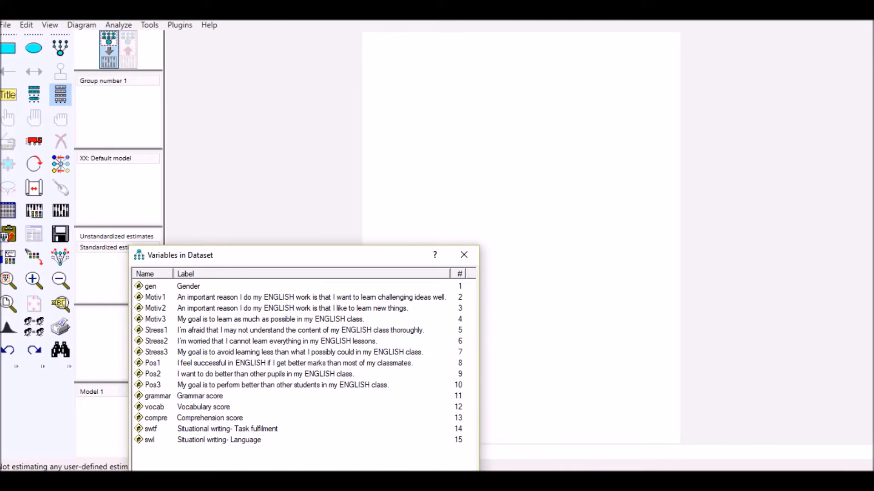
{"action": "mouse_move", "coordinate": [523, 480]}
- Draw a latent variable near the top of the page and give it three indicators with error terms
{"action": "left_click", "coordinate": [60, 51]}
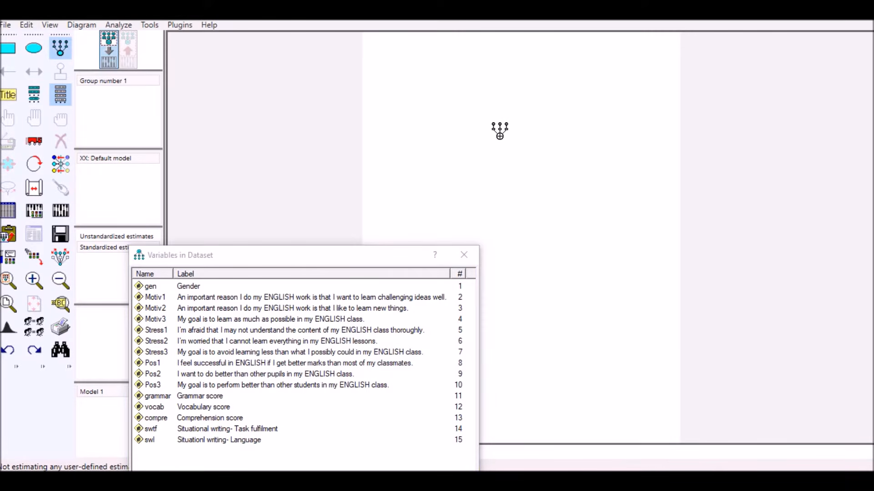
{"action": "left_click_drag", "start_coordinate": [422, 90], "coordinate": [470, 134]}
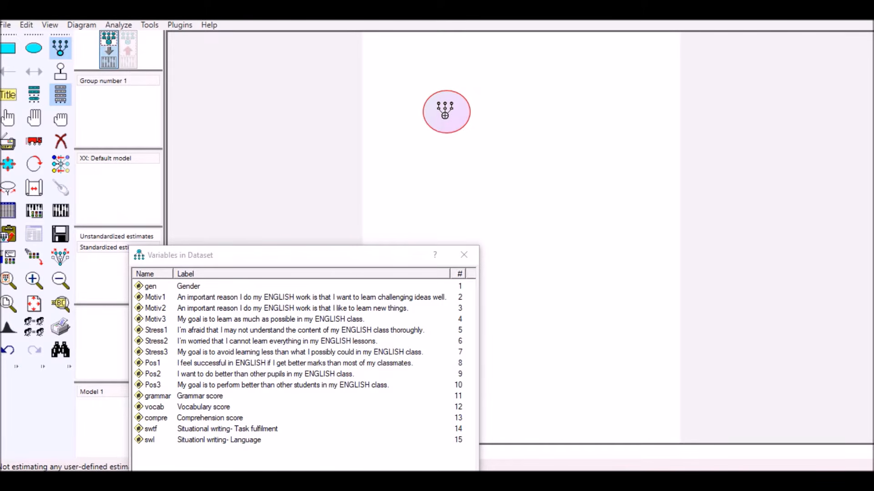
{"action": "left_click", "coordinate": [444, 110]}
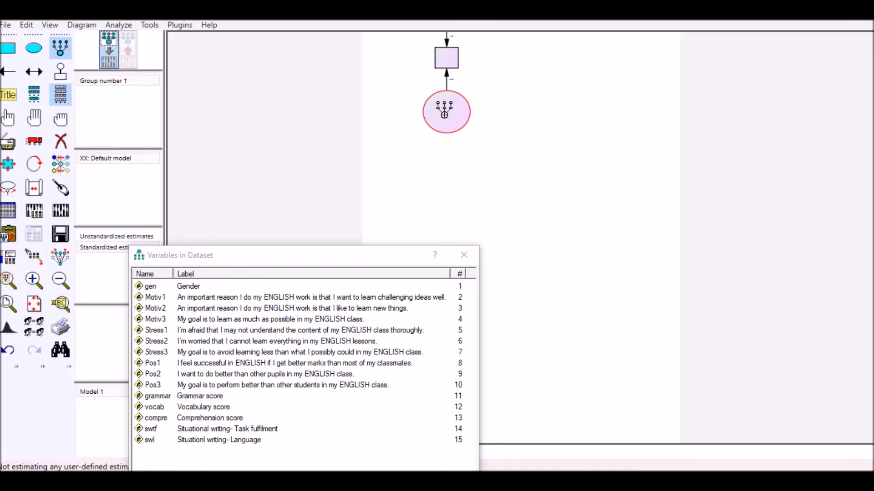
{"action": "left_click", "coordinate": [444, 109]}
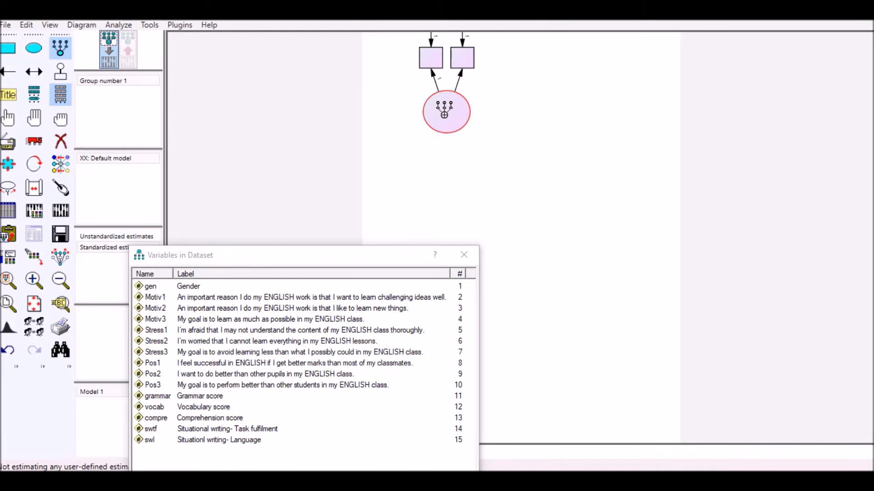
{"action": "left_click", "coordinate": [444, 109]}
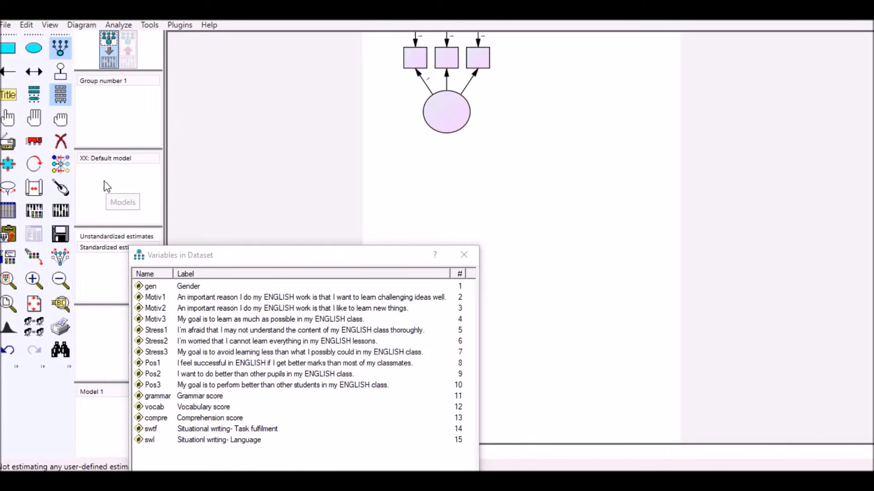
- Rotate the latent variable's indicators to its right side and shift the variable list window slightly lower
{"action": "left_click", "coordinate": [35, 164]}
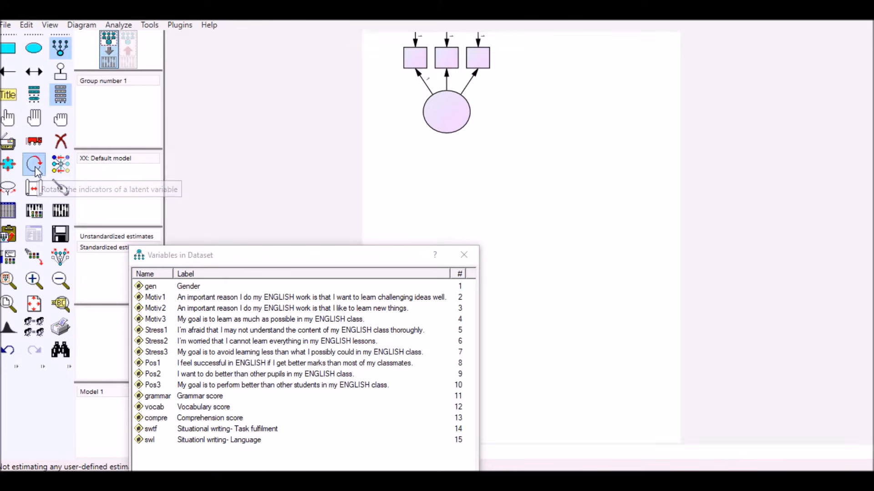
{"action": "left_click", "coordinate": [447, 115]}
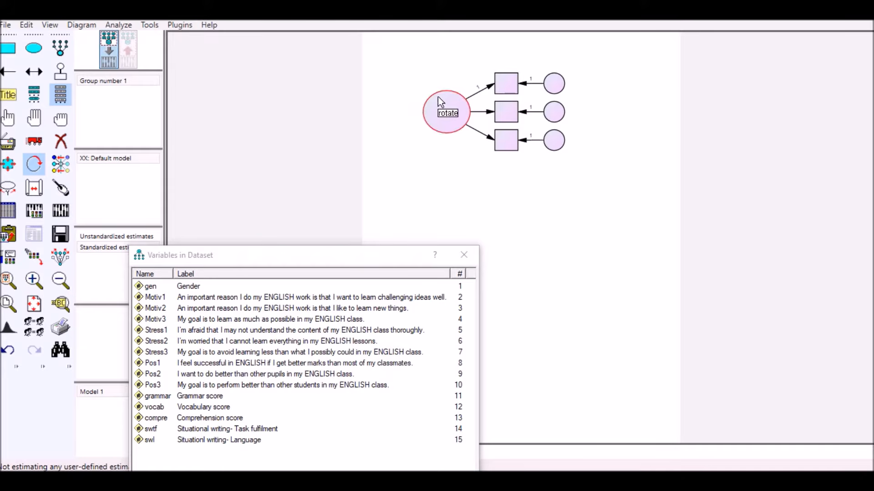
{"action": "left_click_drag", "start_coordinate": [362, 260], "coordinate": [364, 287]}
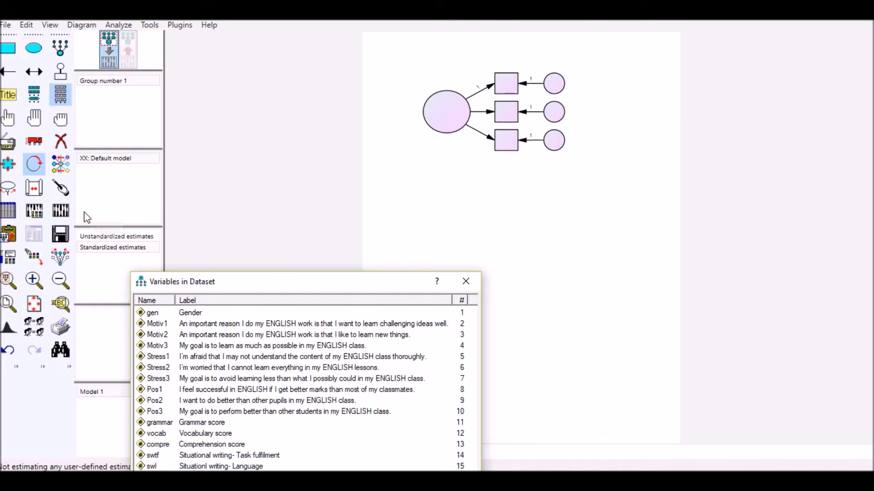
- Select the whole latent construct with its indicators and move it to the right side of the page
{"action": "left_click", "coordinate": [35, 119]}
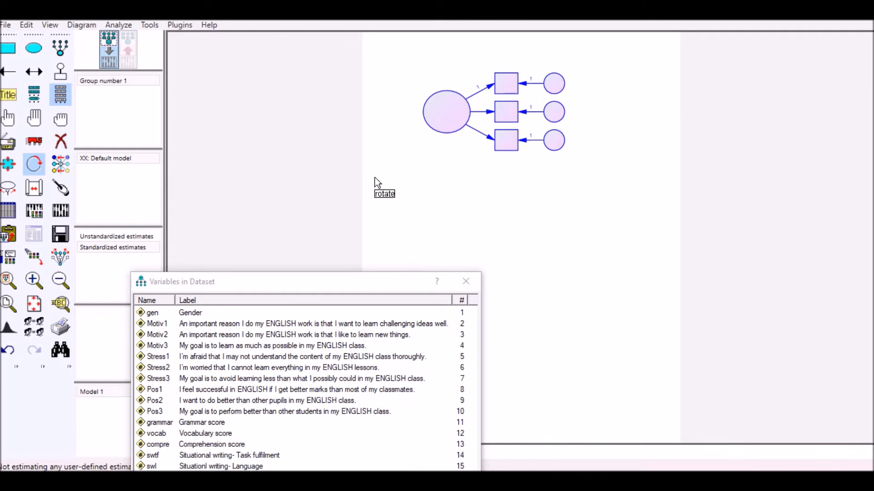
{"action": "left_click", "coordinate": [35, 143]}
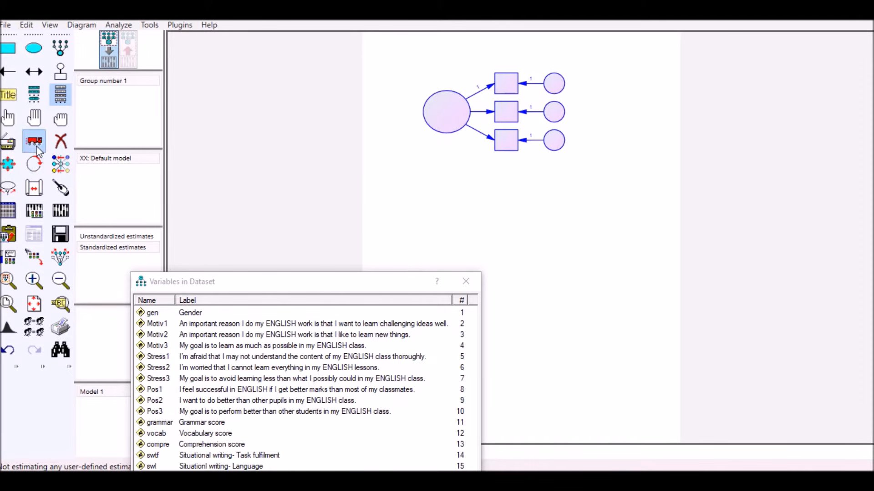
{"action": "left_click_drag", "start_coordinate": [441, 116], "coordinate": [545, 115]}
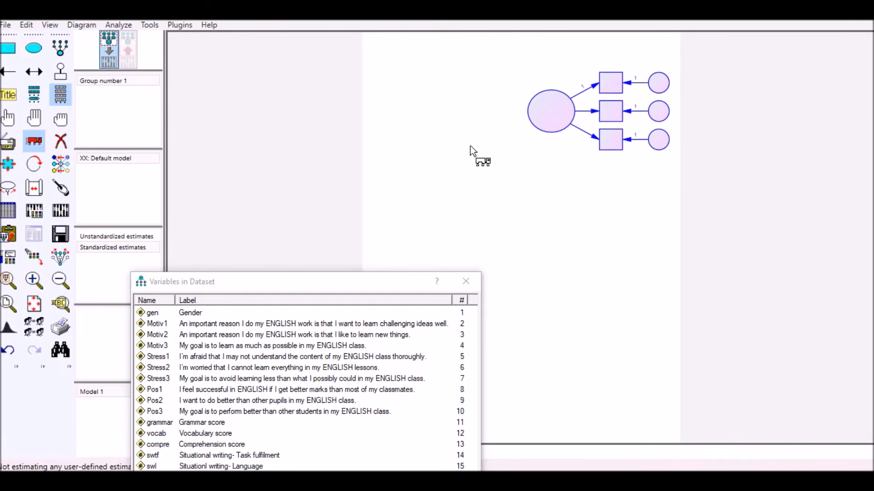
- Duplicate the selected construct to make two copies stacked below it and a third at the page's left edge
{"action": "left_click", "coordinate": [8, 145]}
{"action": "left_click_drag", "start_coordinate": [544, 118], "coordinate": [546, 286]}
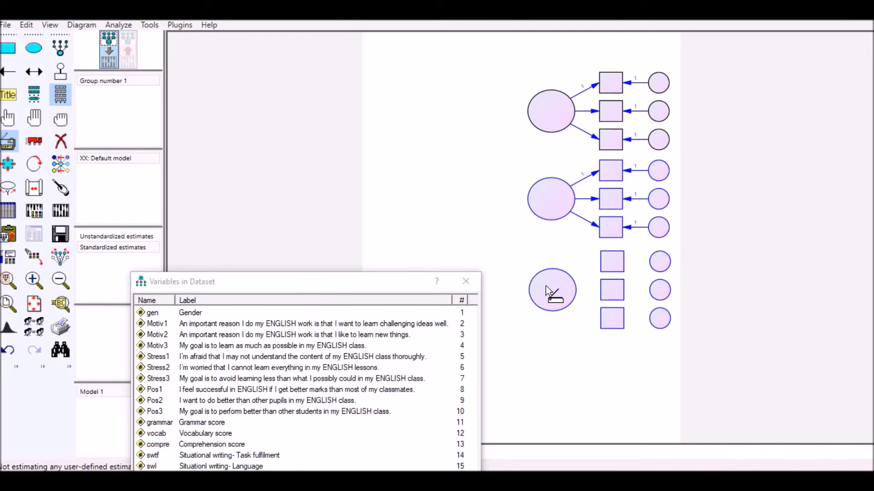
{"action": "left_click_drag", "start_coordinate": [545, 286], "coordinate": [545, 286]}
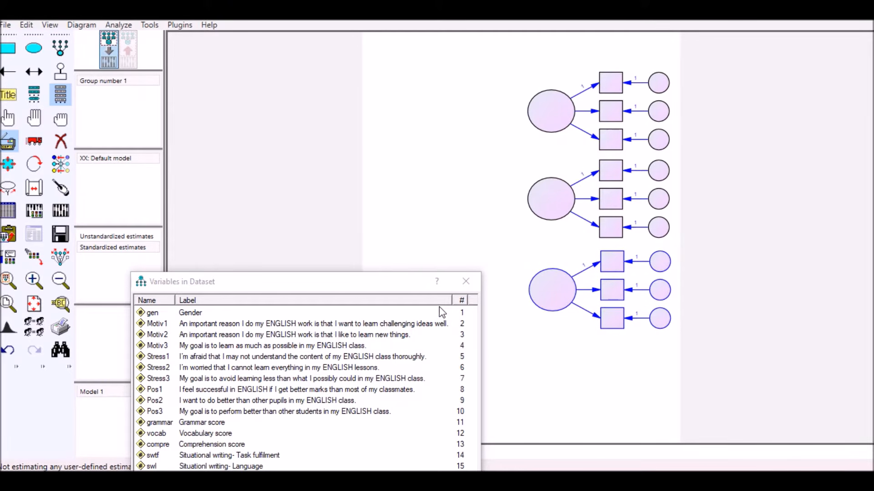
{"action": "left_click", "coordinate": [551, 295]}
{"action": "mouse_move", "coordinate": [550, 292]}
{"action": "left_mouse_down"}
{"action": "mouse_move", "coordinate": [434, 227]}
{"action": "mouse_move", "coordinate": [394, 189]}
{"action": "mouse_move", "coordinate": [386, 195]}
{"action": "left_mouse_up"}
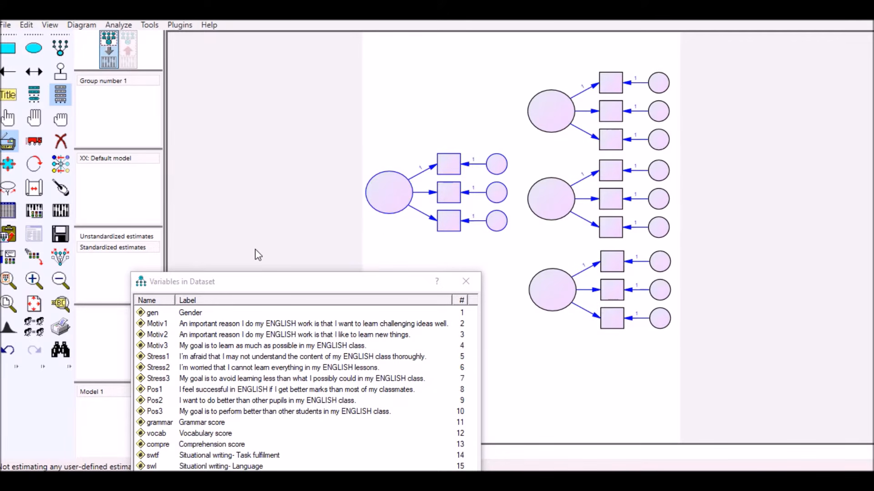
- Deselect all objects and rotate the left construct's indicators to the left side of its latent variable
{"action": "left_click", "coordinate": [60, 120]}
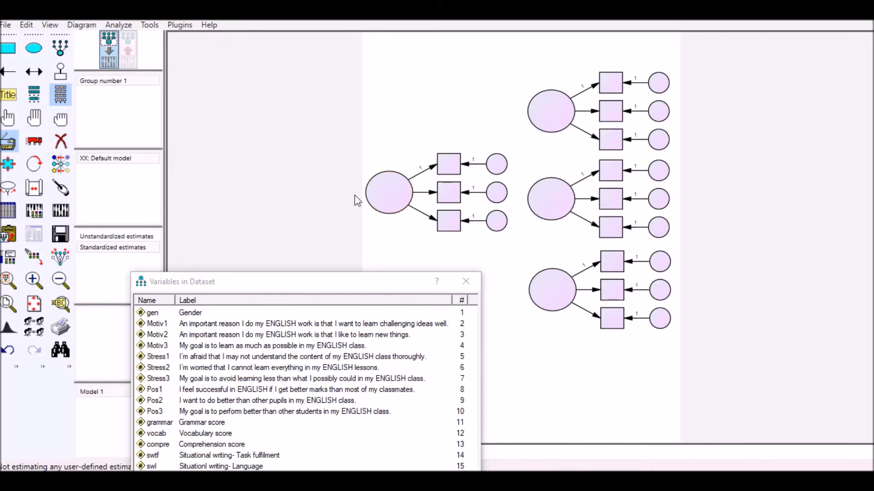
{"action": "left_click", "coordinate": [34, 163]}
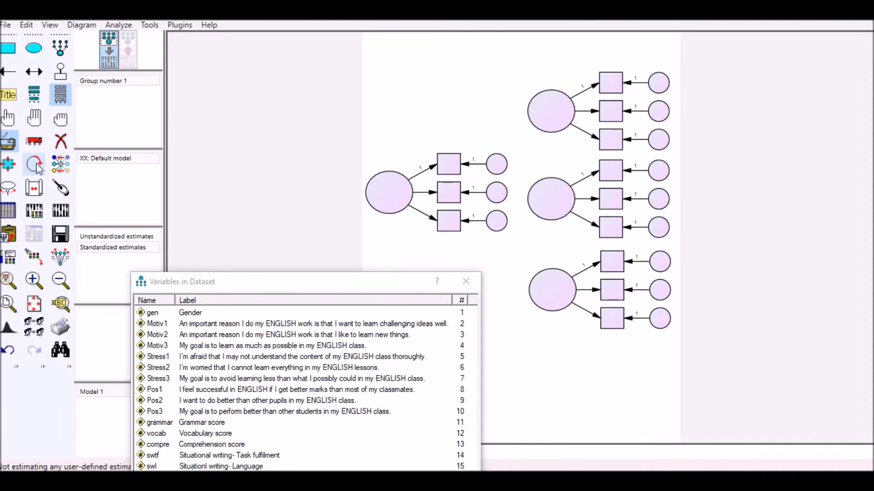
{"action": "left_click", "coordinate": [396, 195]}
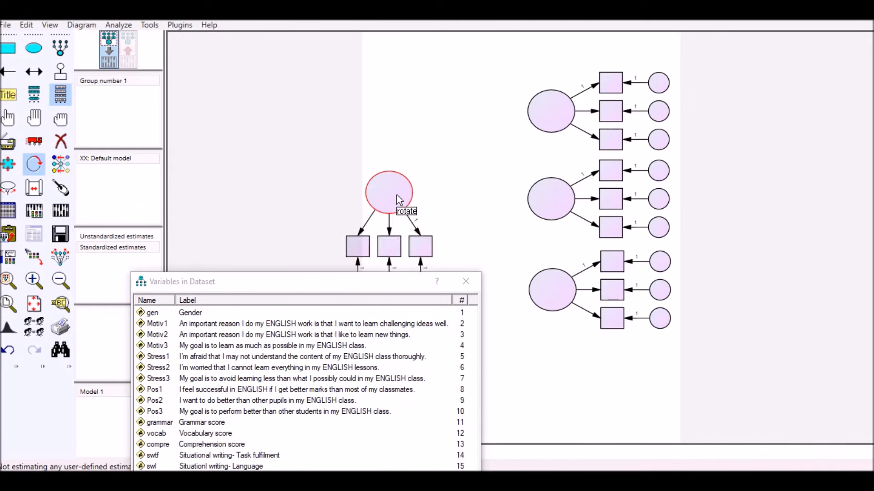
{"action": "left_click", "coordinate": [397, 196]}
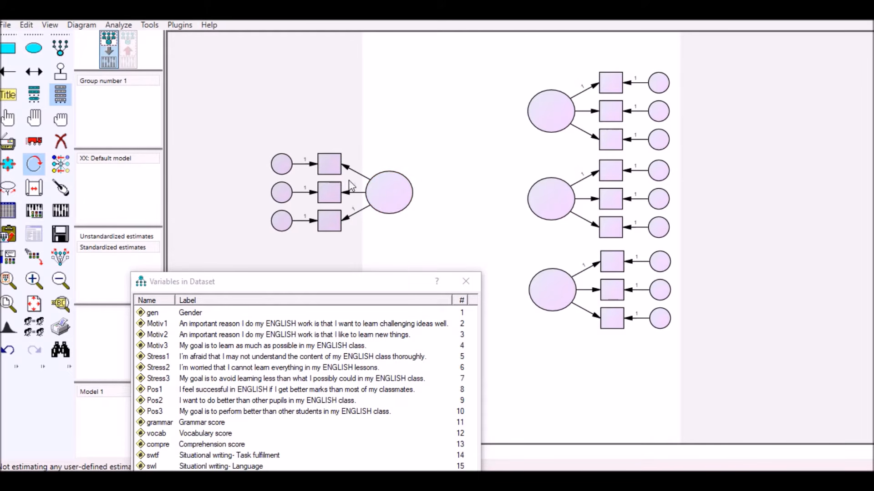
- Add two more indicators with error terms to the left latent variable, making five
{"action": "left_click", "coordinate": [59, 49]}
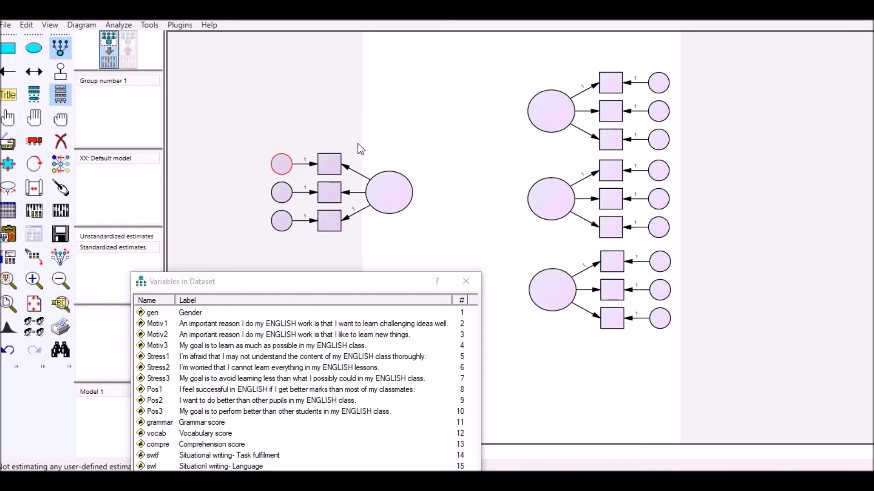
{"action": "left_click", "coordinate": [390, 197]}
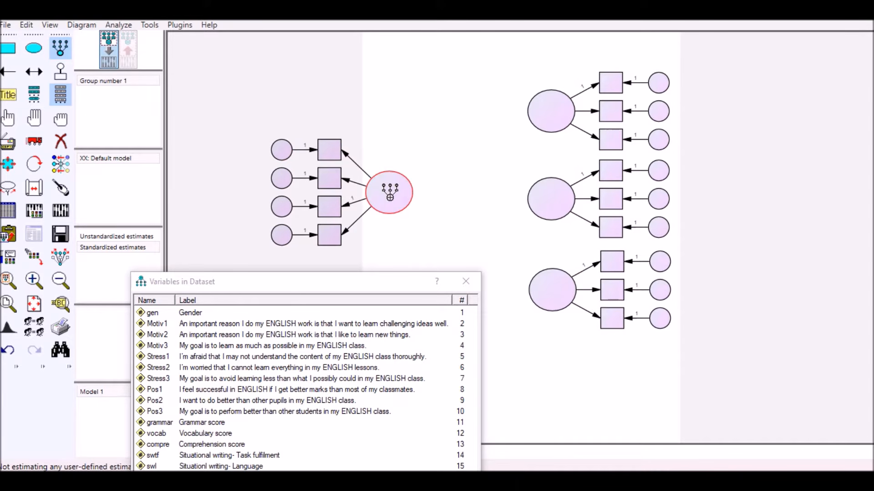
{"action": "left_click", "coordinate": [390, 196]}
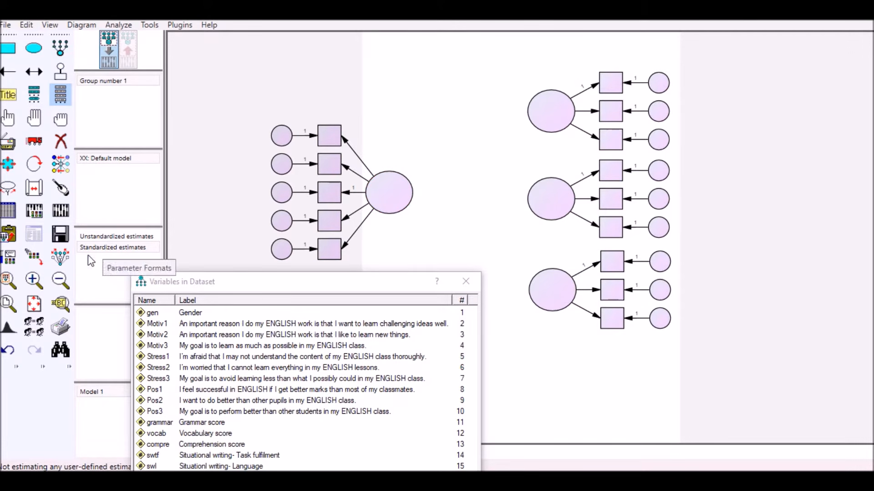
- Turn on symmetry preservation, move the left construct toward the page centre and nudge the three right constructs into alignment
{"action": "left_click", "coordinate": [63, 258]}
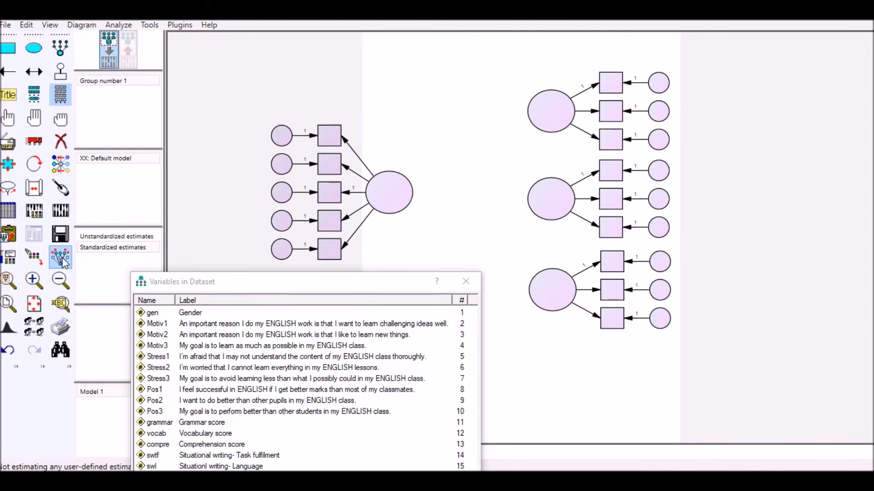
{"action": "left_click", "coordinate": [36, 145]}
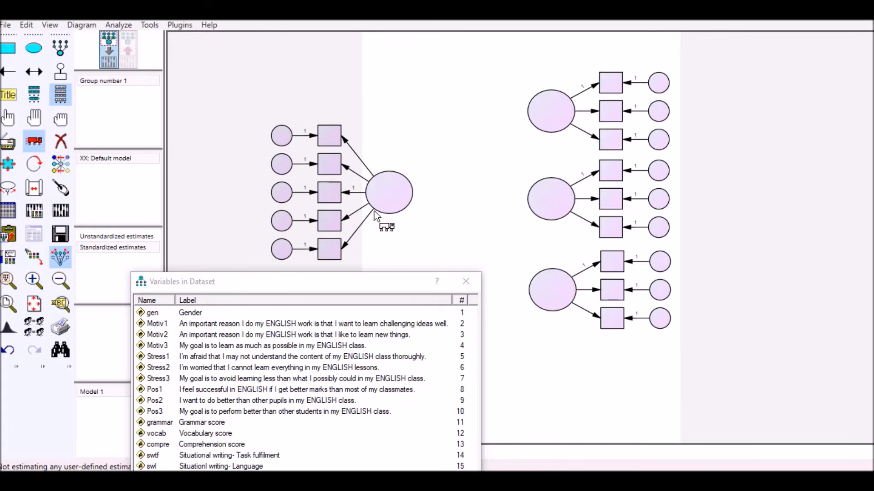
{"action": "left_click_drag", "start_coordinate": [390, 193], "coordinate": [484, 190]}
{"action": "left_click_drag", "start_coordinate": [537, 117], "coordinate": [543, 111]}
{"action": "left_click_drag", "start_coordinate": [541, 198], "coordinate": [545, 195]}
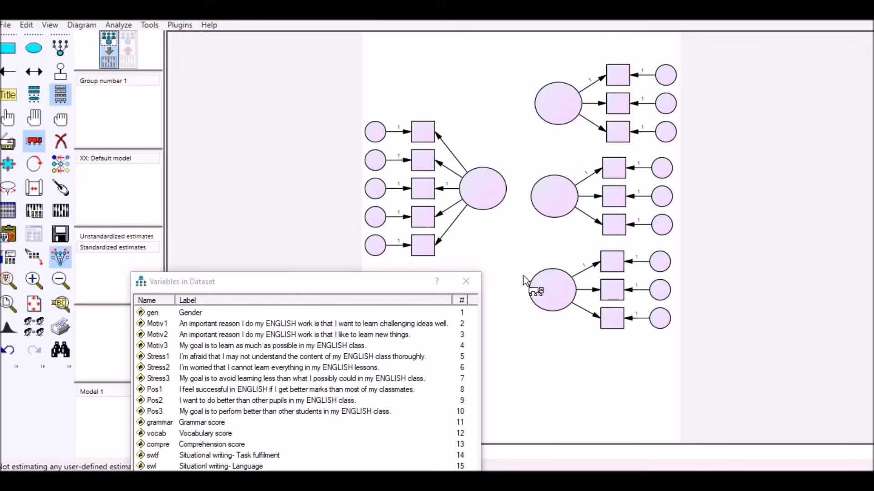
{"action": "left_click_drag", "start_coordinate": [538, 284], "coordinate": [541, 282]}
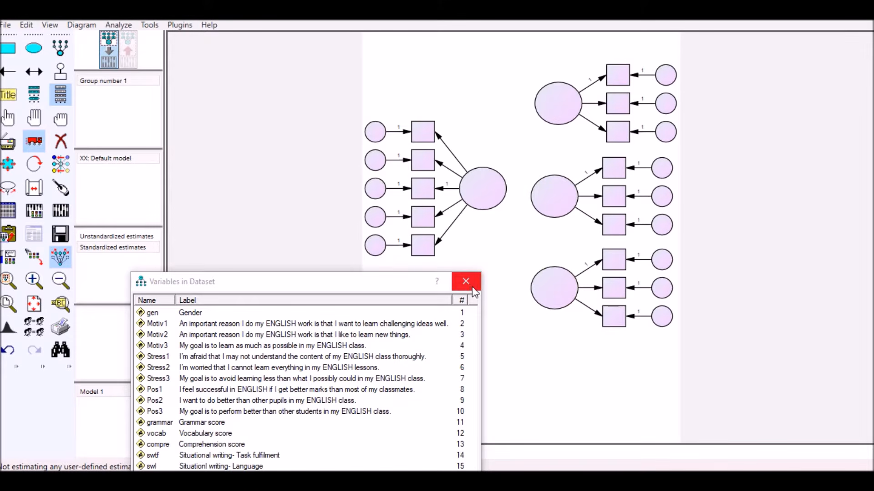
- Draw single-headed paths from each of the three right latent variables to the left latent variable
{"action": "left_click_drag", "start_coordinate": [379, 280], "coordinate": [346, 293]}
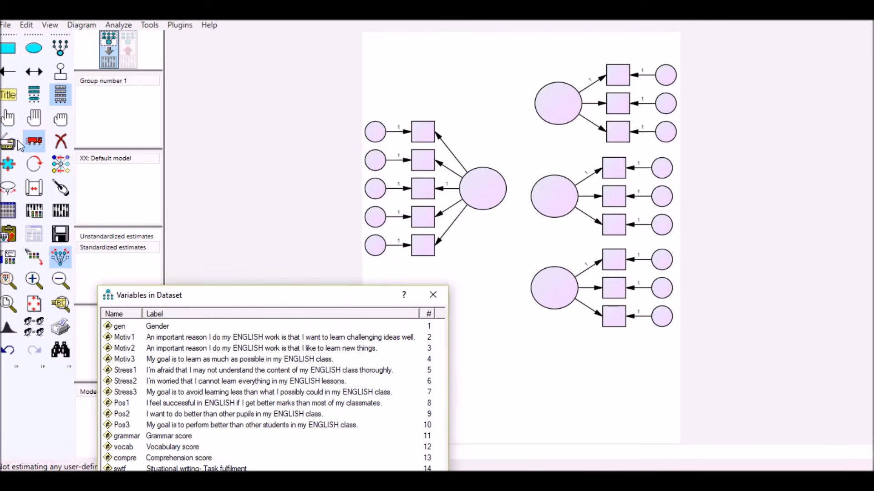
{"action": "left_click", "coordinate": [10, 77]}
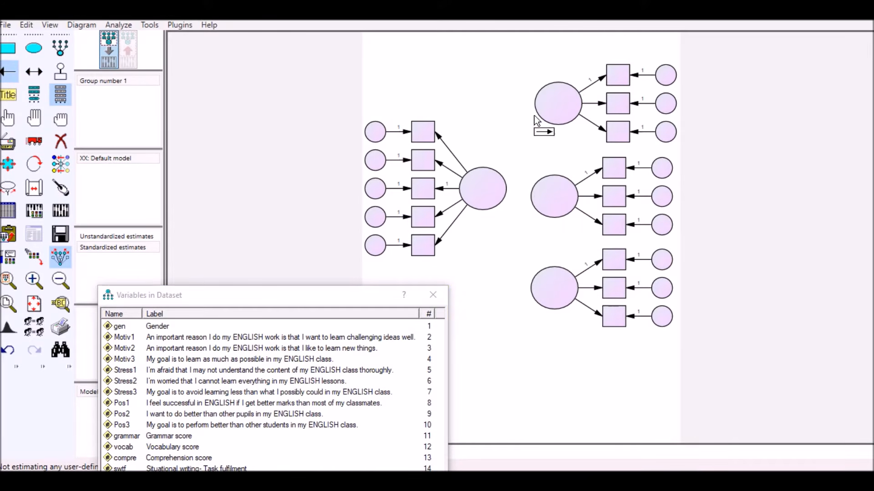
{"action": "mouse_move", "coordinate": [549, 109]}
{"action": "left_mouse_down"}
{"action": "mouse_move", "coordinate": [512, 194]}
{"action": "mouse_move", "coordinate": [500, 189]}
{"action": "left_mouse_up"}
{"action": "left_click_drag", "start_coordinate": [507, 224], "coordinate": [496, 196]}
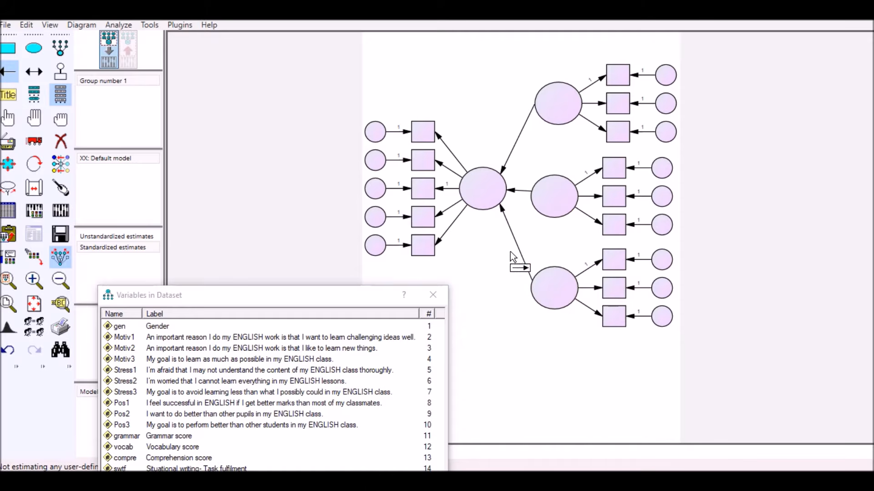
- Name the upper right latent variable Motivation and the middle right one Stress
{"action": "double_click", "coordinate": [557, 105]}
{"action": "left_click_drag", "start_coordinate": [440, 139], "coordinate": [358, 99]}
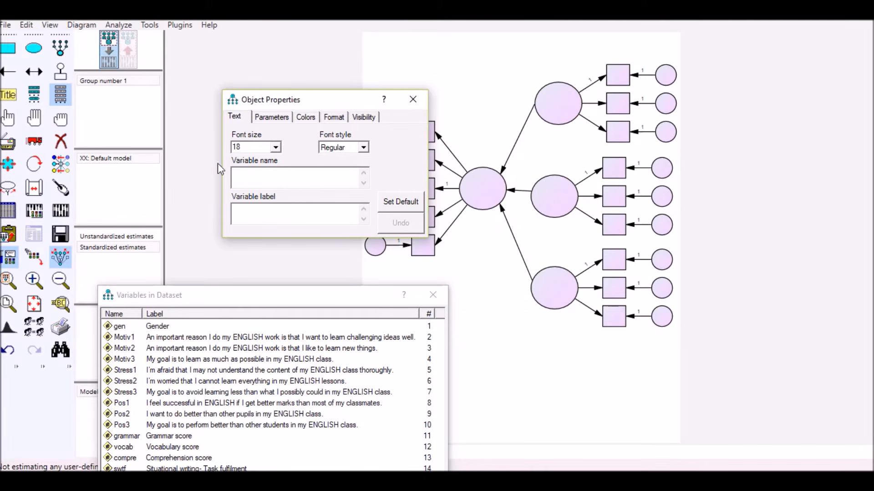
{"action": "type", "text": "Motivation"}
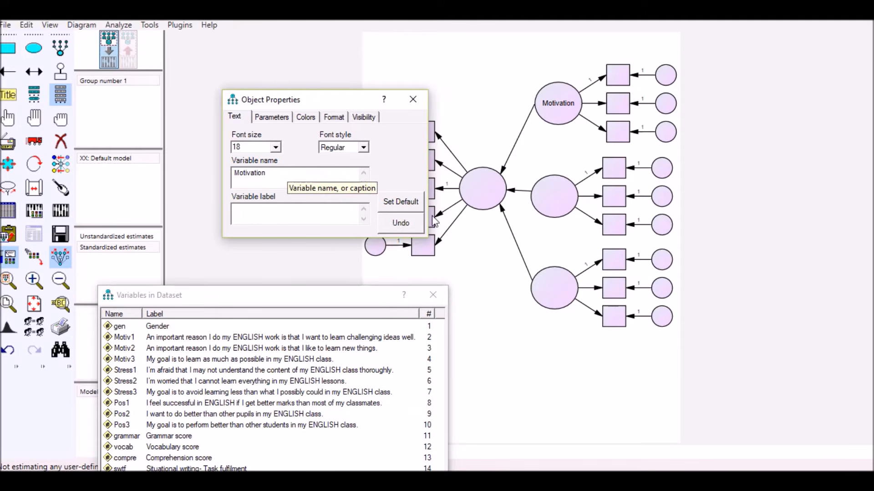
{"action": "left_click", "coordinate": [546, 193]}
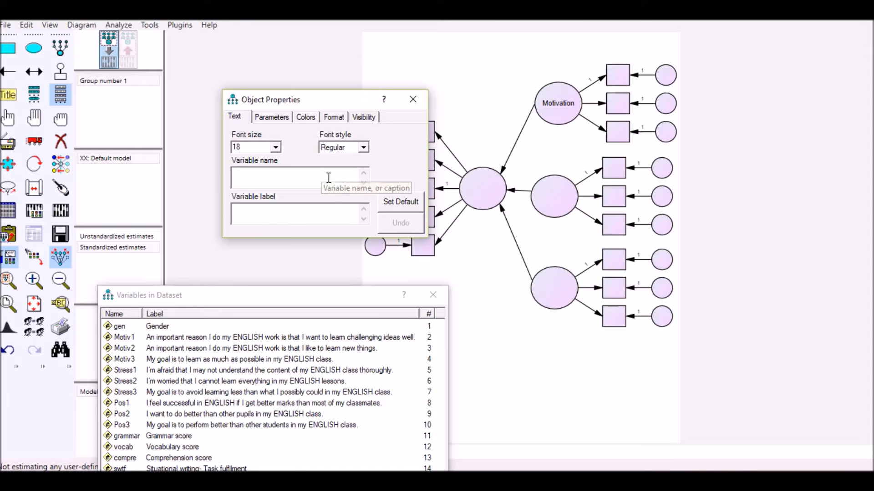
{"action": "type", "text": "Stress"}
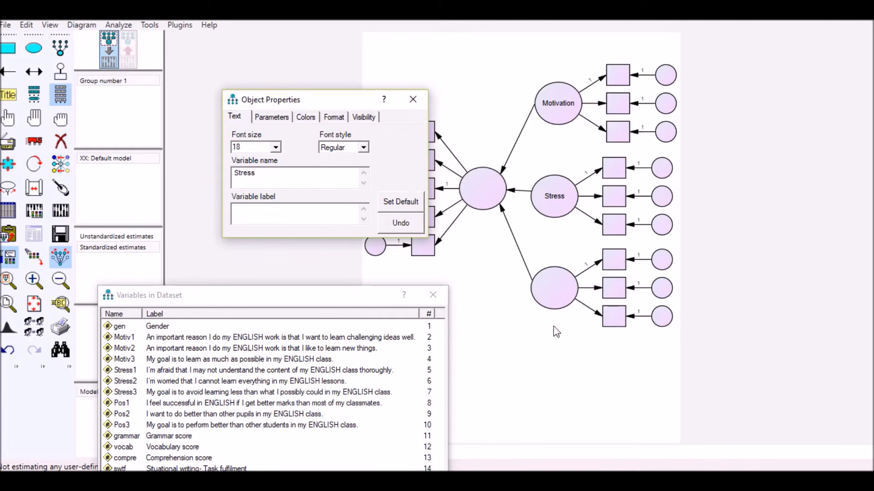
- Name the lower right latent variable Positivity
{"action": "left_click", "coordinate": [543, 292]}
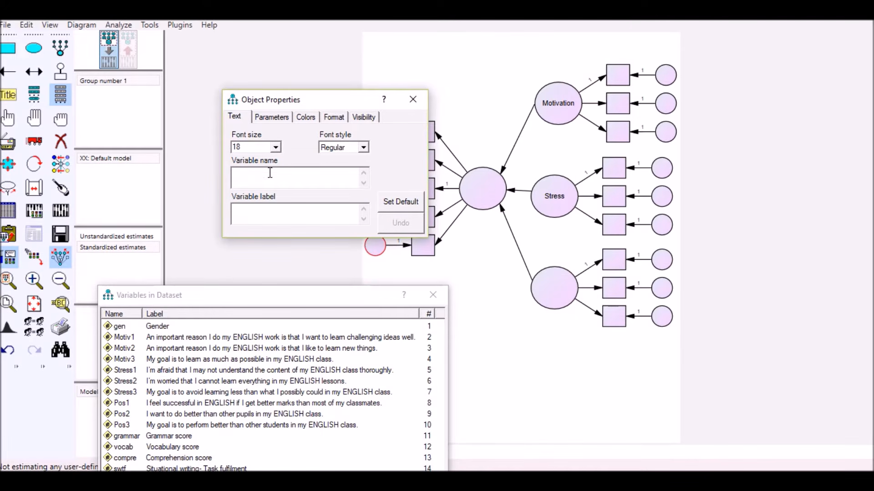
{"action": "type", "text": "G"}
{"action": "key", "text": "BackSpace"}
{"action": "type", "text": "Posi"}
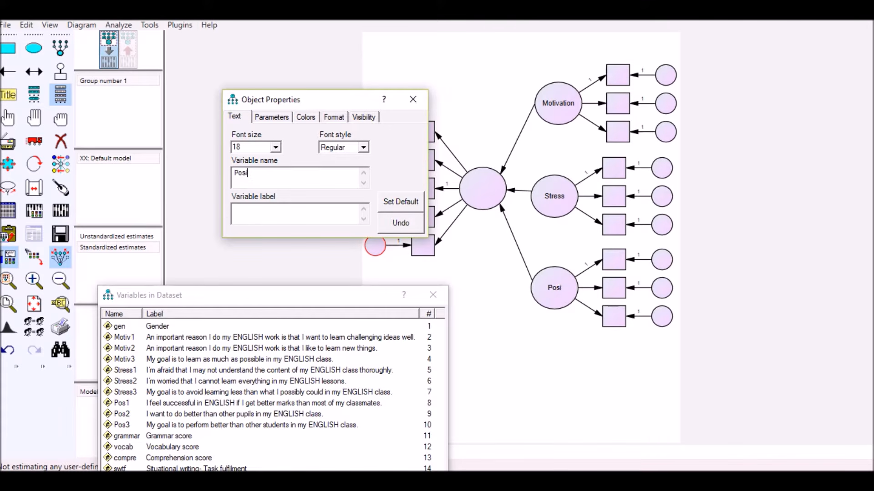
{"action": "type", "text": "tivity"}
- Name the left latent variable with five indicators Language and close its object properties
{"action": "left_click_drag", "start_coordinate": [333, 95], "coordinate": [223, 118]}
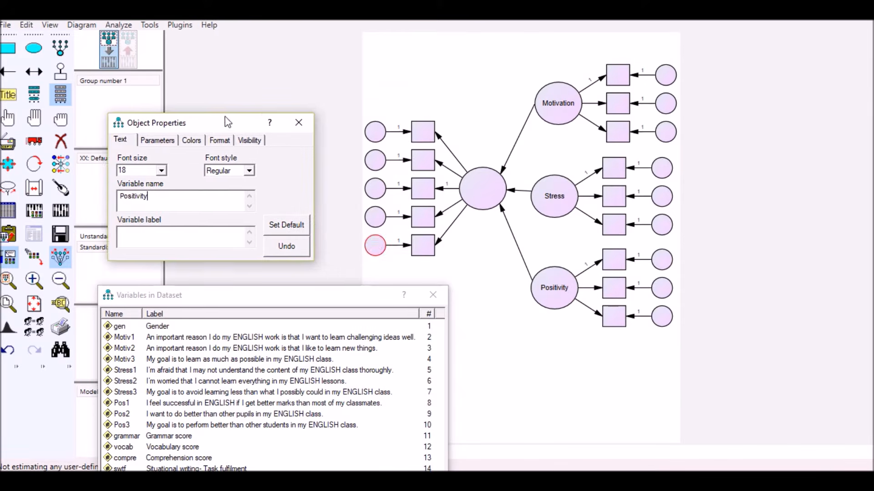
{"action": "left_click", "coordinate": [496, 187]}
{"action": "left_click", "coordinate": [143, 200]}
{"action": "type", "text": "Lan"}
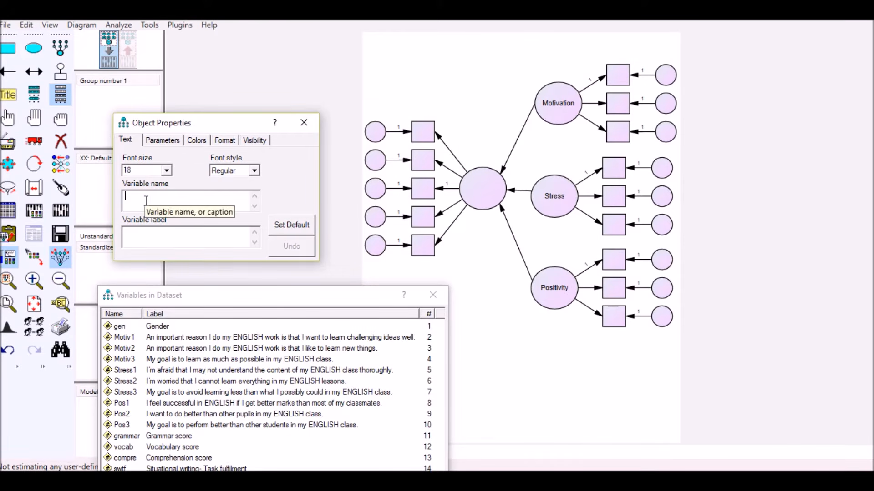
{"action": "type", "text": "guage"}
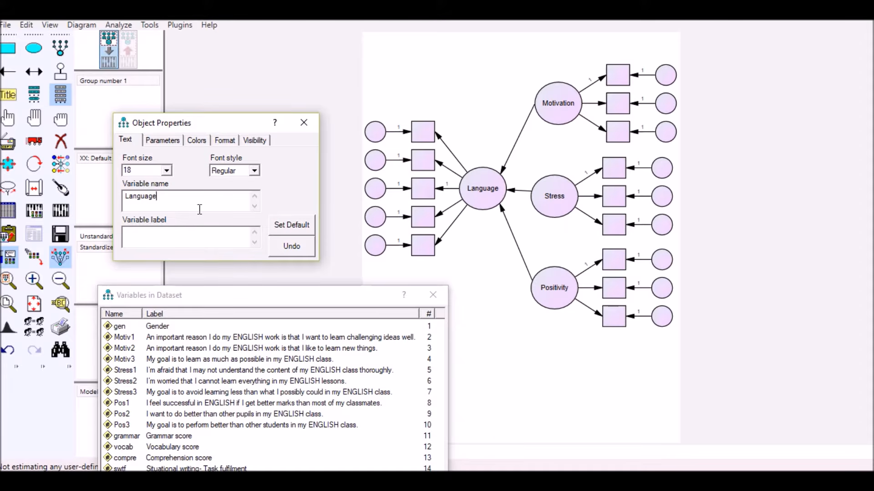
{"action": "left_click_drag", "start_coordinate": [230, 129], "coordinate": [244, 125]}
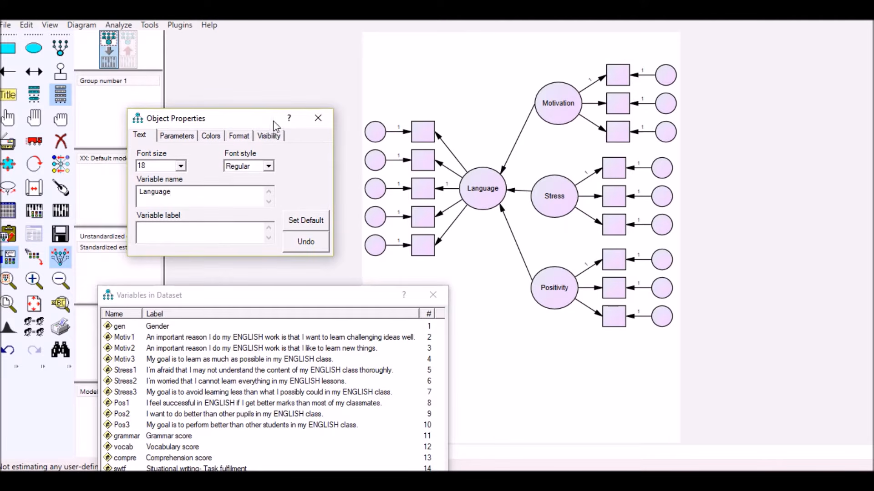
{"action": "left_click_drag", "start_coordinate": [258, 122], "coordinate": [269, 122]}
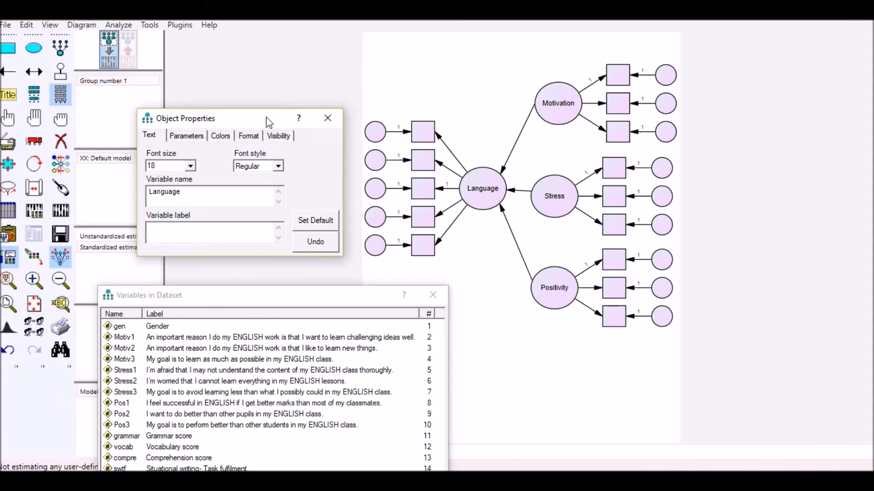
{"action": "left_click", "coordinate": [327, 120]}
- Assign the dataset variables Motiv1, Motiv2 and Motiv3 to the three Motivation indicators from top to bottom
{"action": "left_click_drag", "start_coordinate": [307, 296], "coordinate": [343, 187]}
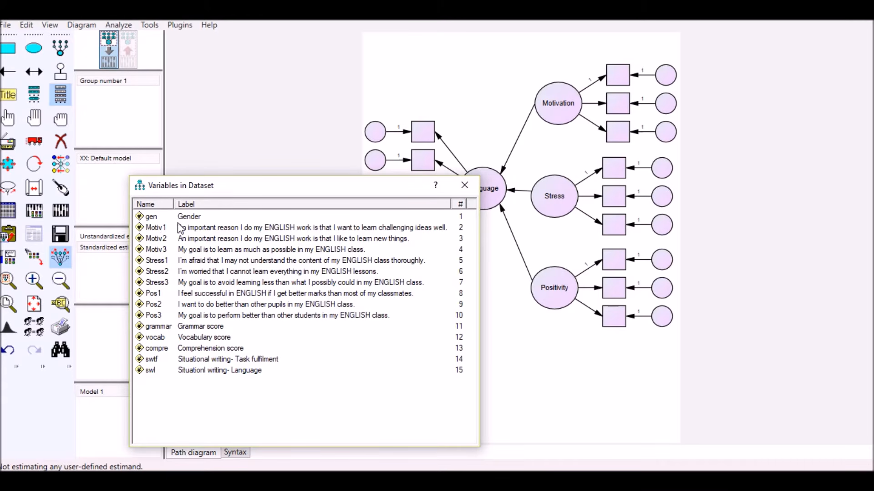
{"action": "left_click", "coordinate": [154, 229]}
{"action": "left_click_drag", "start_coordinate": [154, 233], "coordinate": [613, 81]}
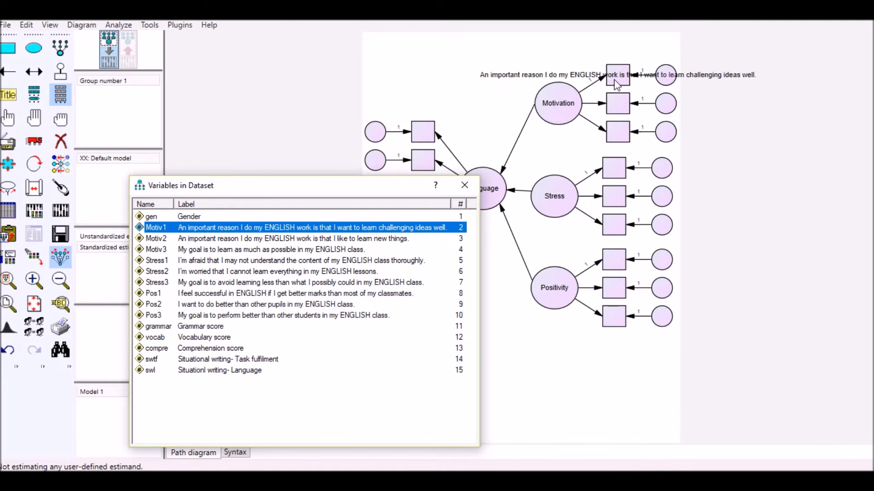
{"action": "left_click", "coordinate": [152, 240]}
{"action": "left_click_drag", "start_coordinate": [152, 241], "coordinate": [624, 105]}
{"action": "left_click_drag", "start_coordinate": [160, 250], "coordinate": [619, 137]}
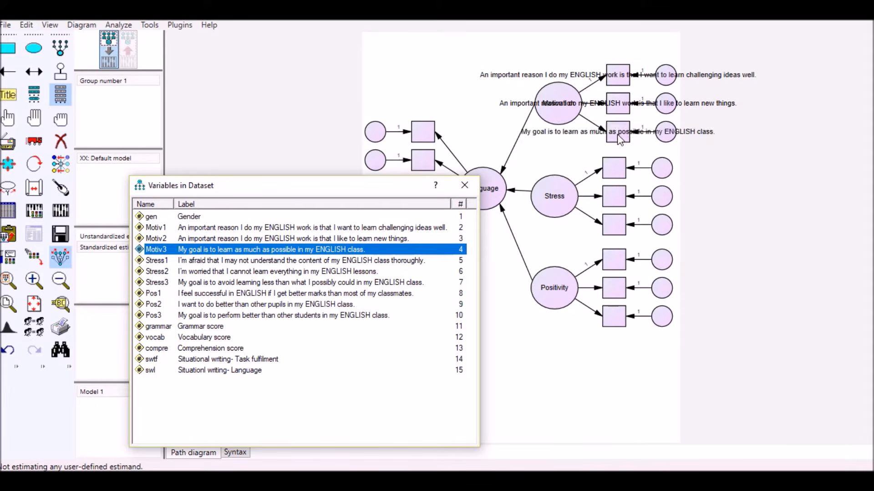
- Clear the variable labels of the Motiv1, Motiv2 and Motiv3 indicators, keeping their variable names, and close the object properties
{"action": "left_click_drag", "start_coordinate": [357, 190], "coordinate": [338, 257]}
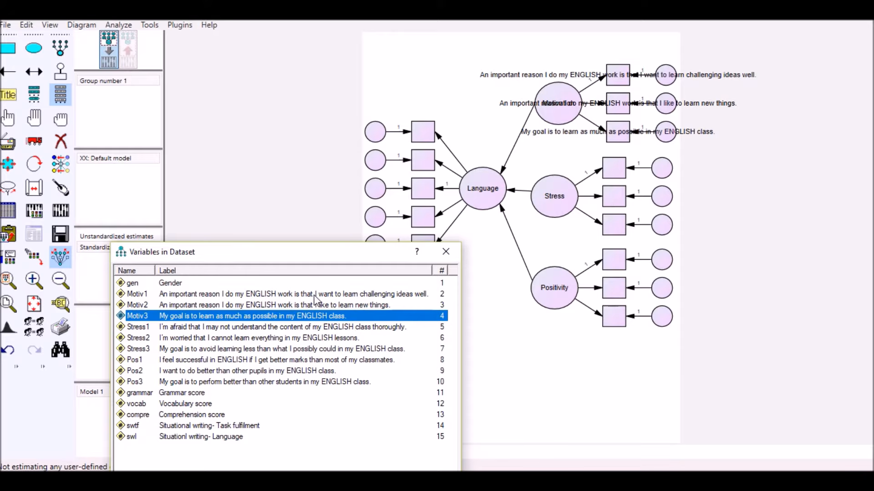
{"action": "double_click", "coordinate": [617, 82]}
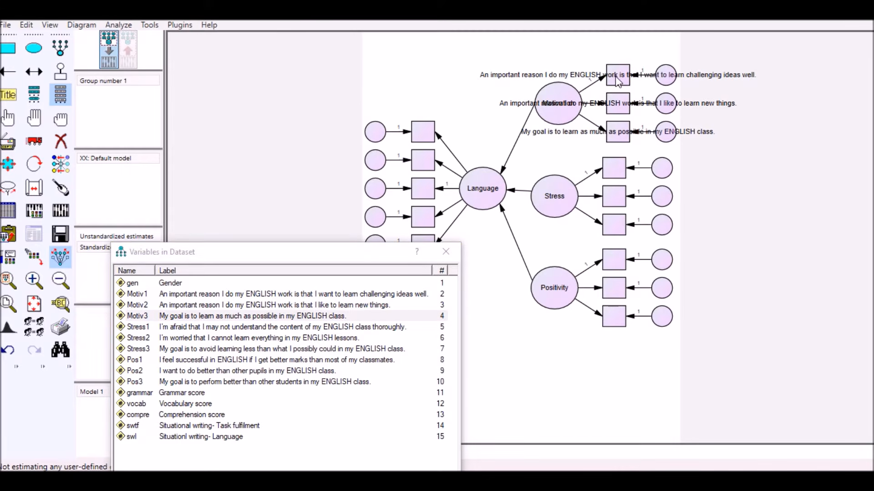
{"action": "left_click_drag", "start_coordinate": [248, 118], "coordinate": [284, 117]}
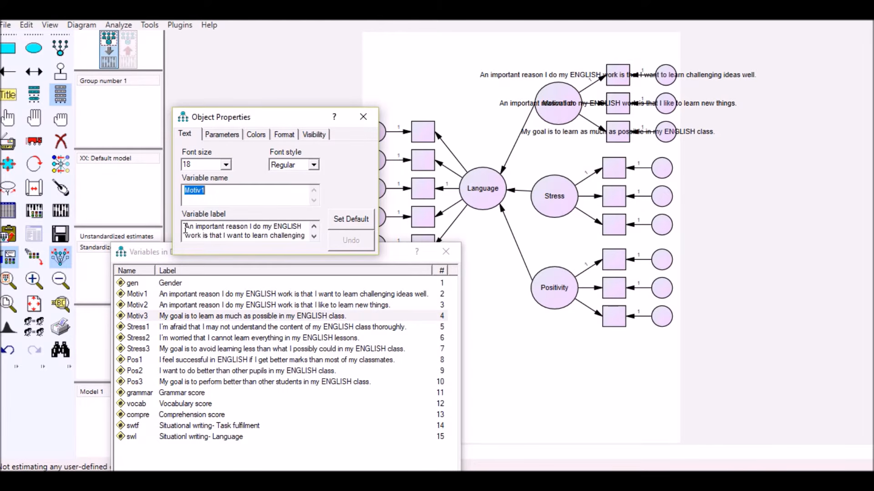
{"action": "left_click_drag", "start_coordinate": [185, 227], "coordinate": [286, 246]}
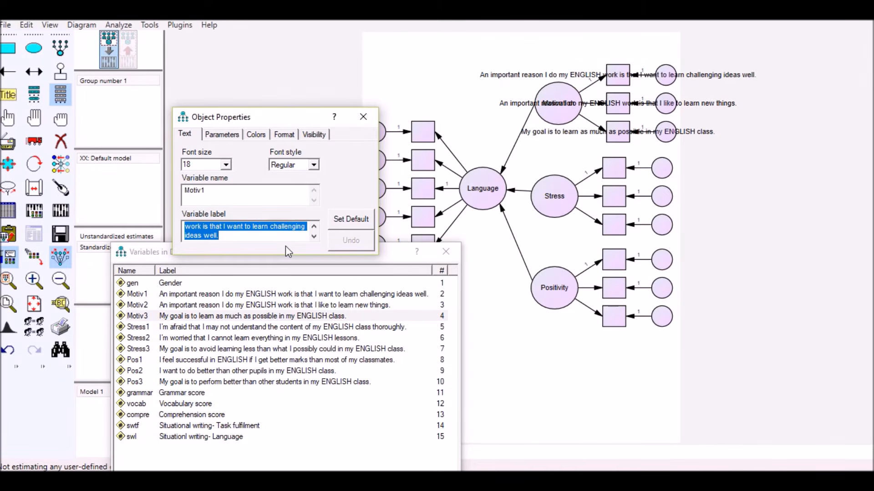
{"action": "key", "text": "BackSpace"}
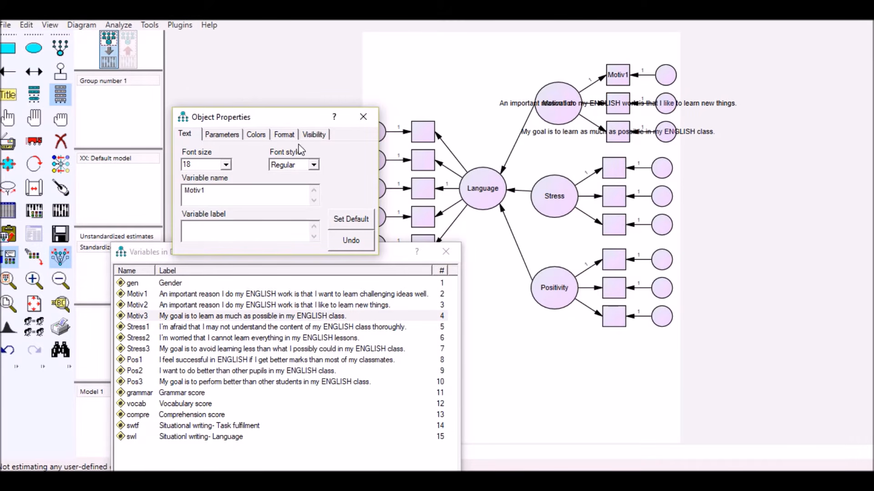
{"action": "left_click", "coordinate": [625, 109]}
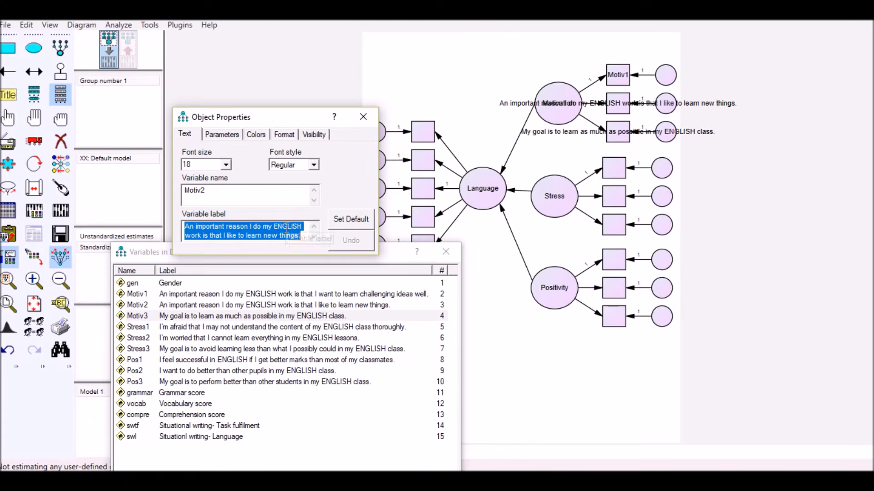
{"action": "key", "text": "BackSpace"}
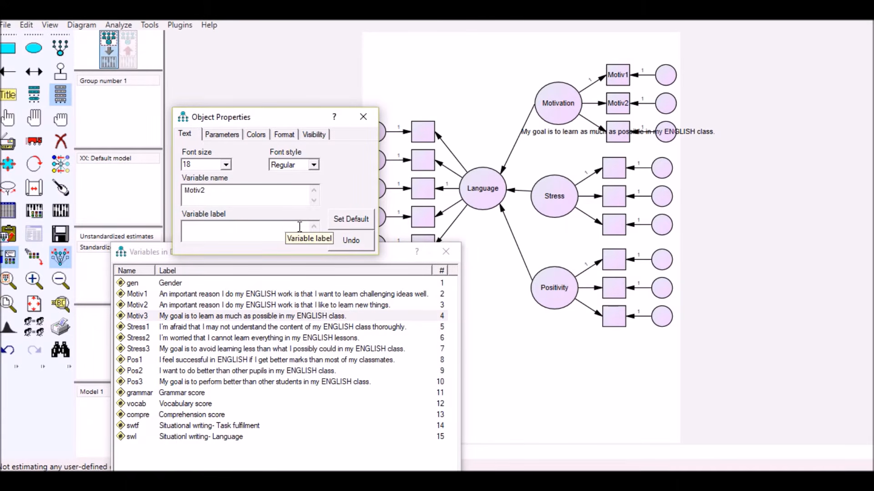
{"action": "left_click", "coordinate": [619, 135]}
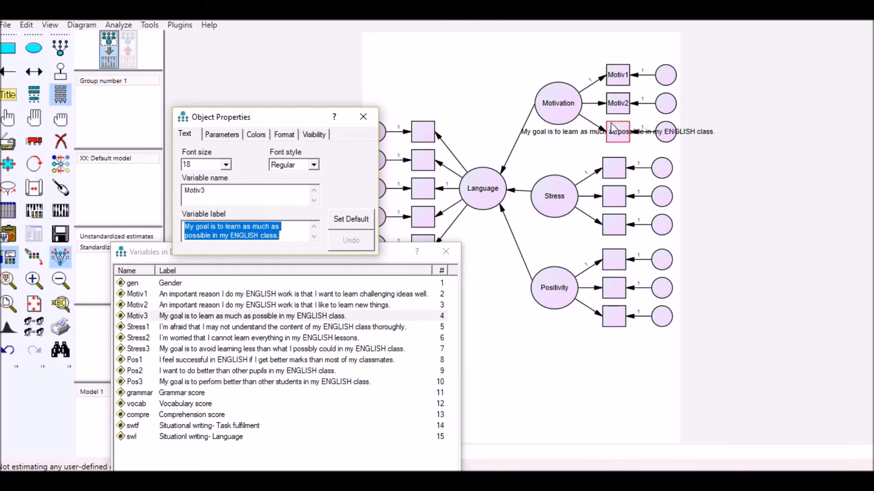
{"action": "key", "text": "Delete"}
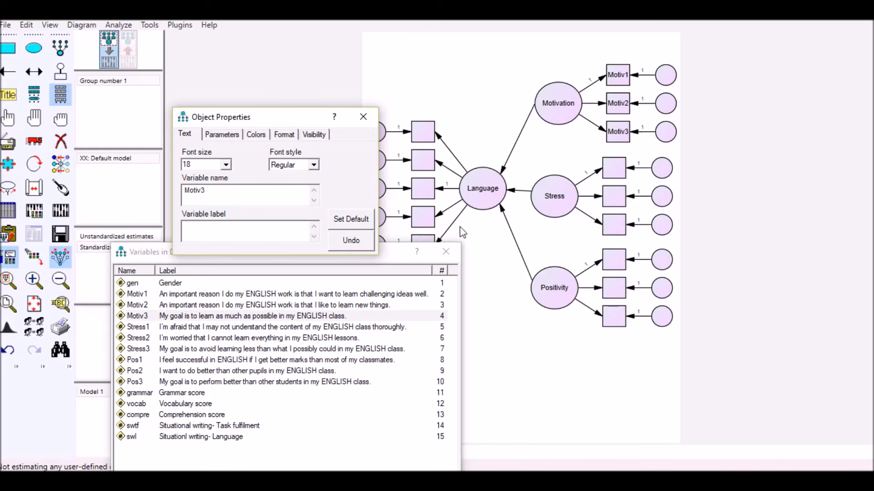
{"action": "left_click", "coordinate": [363, 119]}
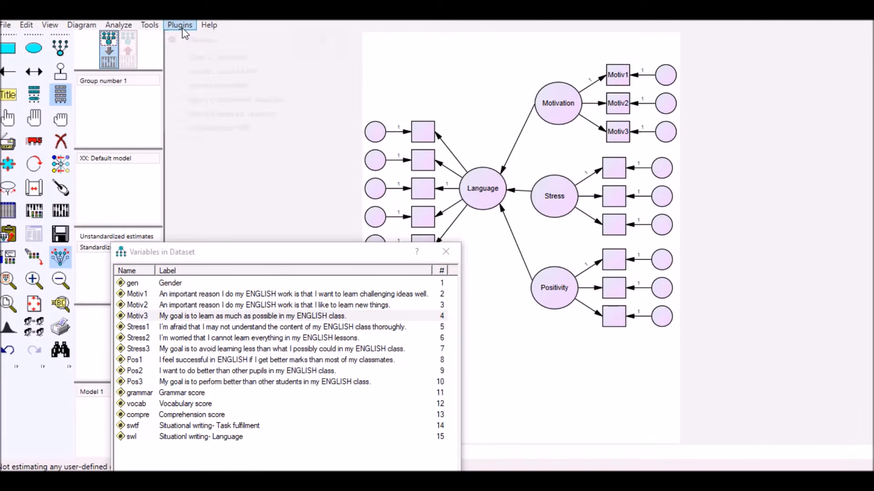
- Name all unobserved error variables automatically and move the dataset variable list clear of the Language indicators
{"action": "left_click", "coordinate": [183, 28]}
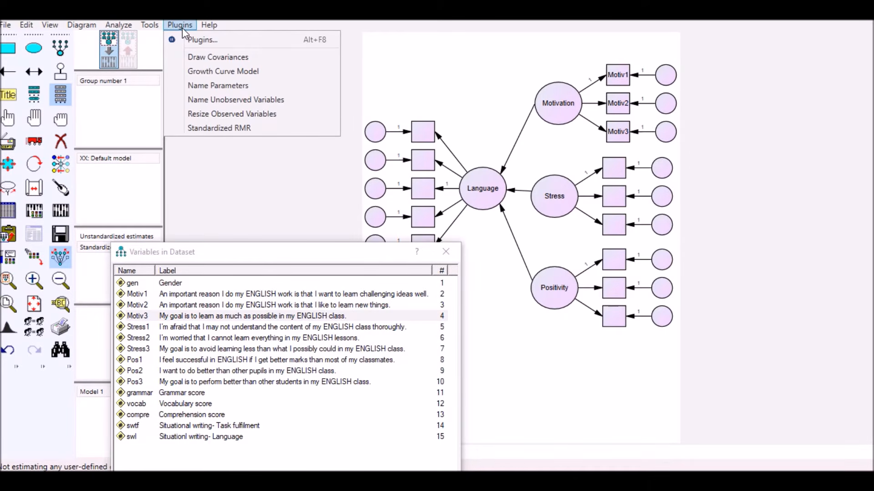
{"action": "left_click", "coordinate": [191, 98]}
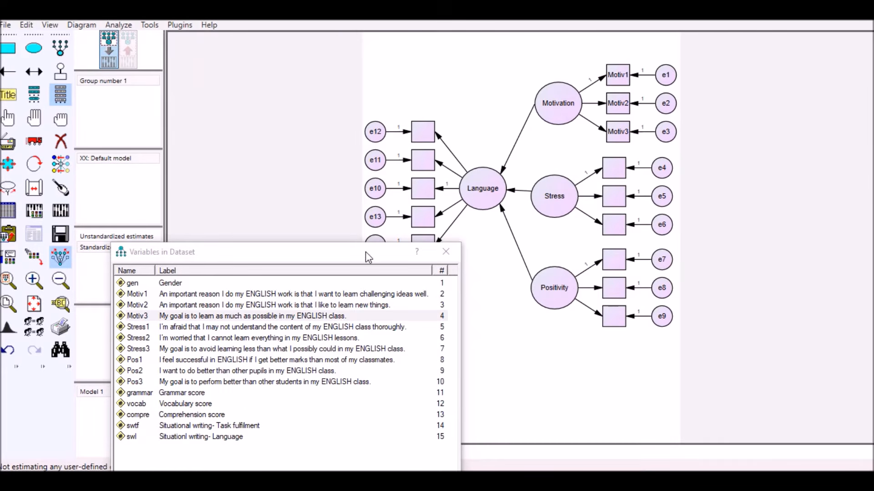
{"action": "left_click_drag", "start_coordinate": [365, 252], "coordinate": [342, 302]}
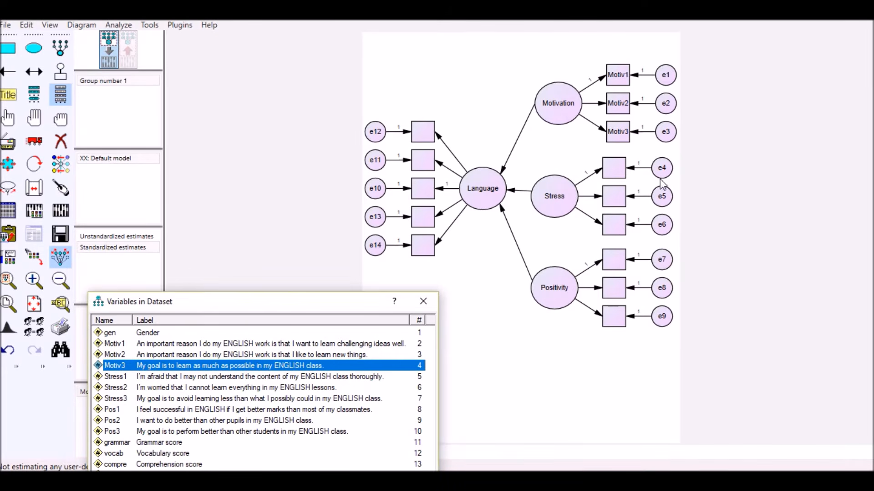
{"action": "left_click_drag", "start_coordinate": [352, 308], "coordinate": [347, 300]}
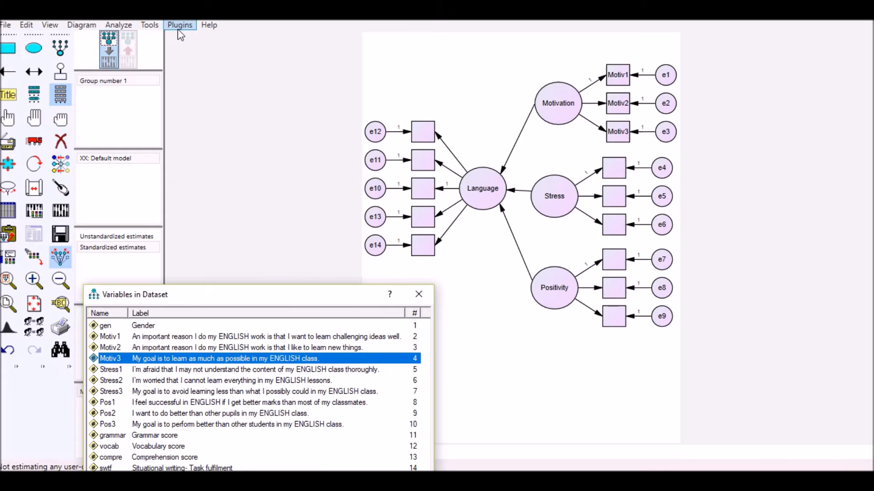
- Add a unique error variable above the Language latent variable and name it with Name Unobserved Variables
{"action": "left_click", "coordinate": [56, 72]}
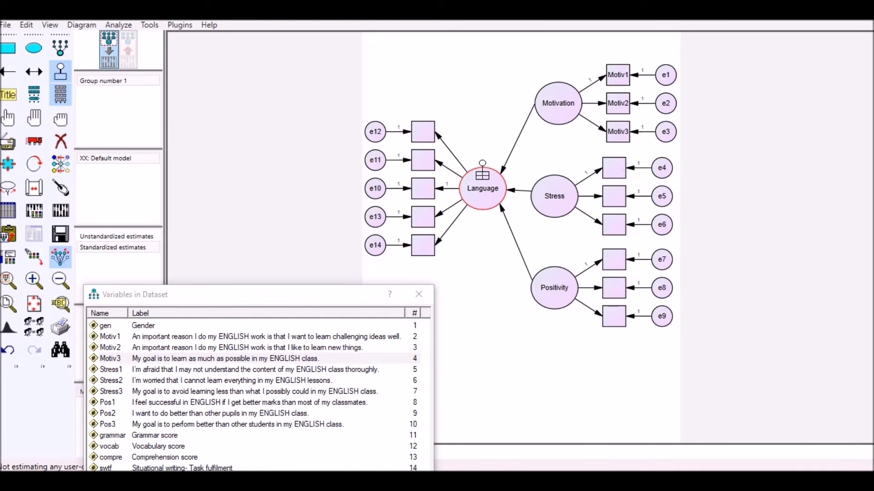
{"action": "left_click", "coordinate": [483, 176]}
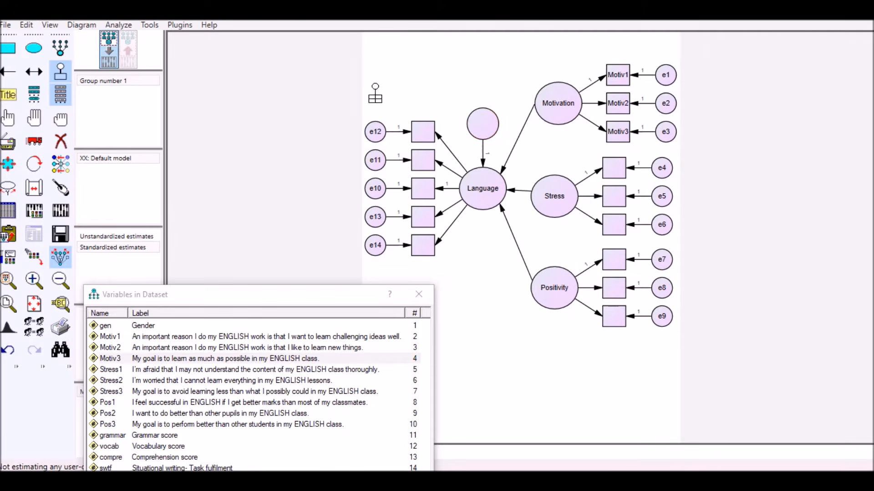
{"action": "left_click", "coordinate": [180, 25]}
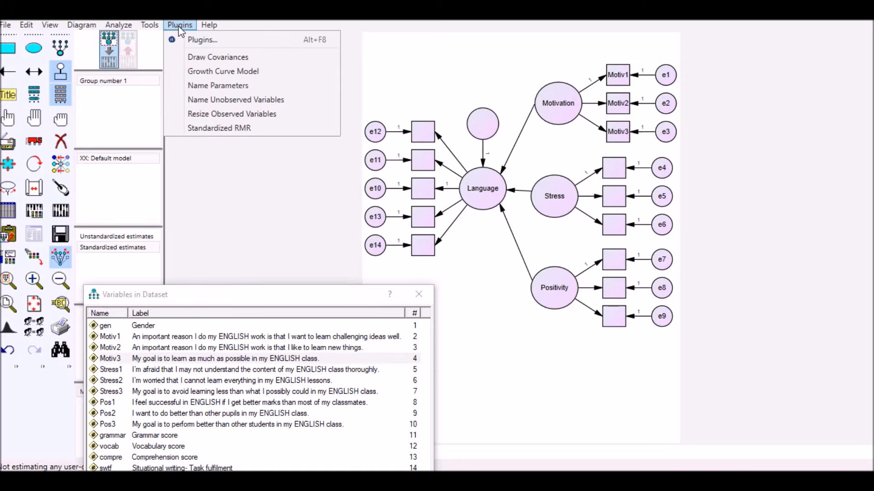
{"action": "left_click", "coordinate": [207, 99]}
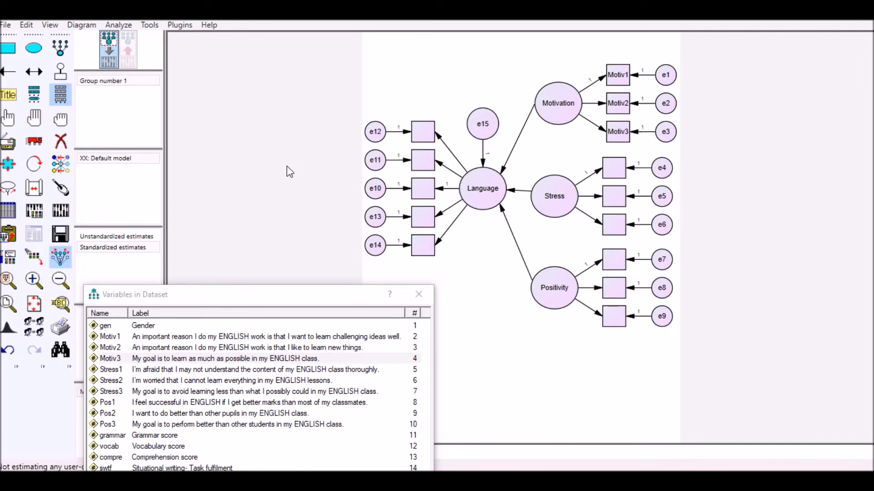
- Move the dataset variable list closer beneath the Language indicators, exposing more of its variables while keeping the indicators uncovered
{"action": "left_click", "coordinate": [180, 24]}
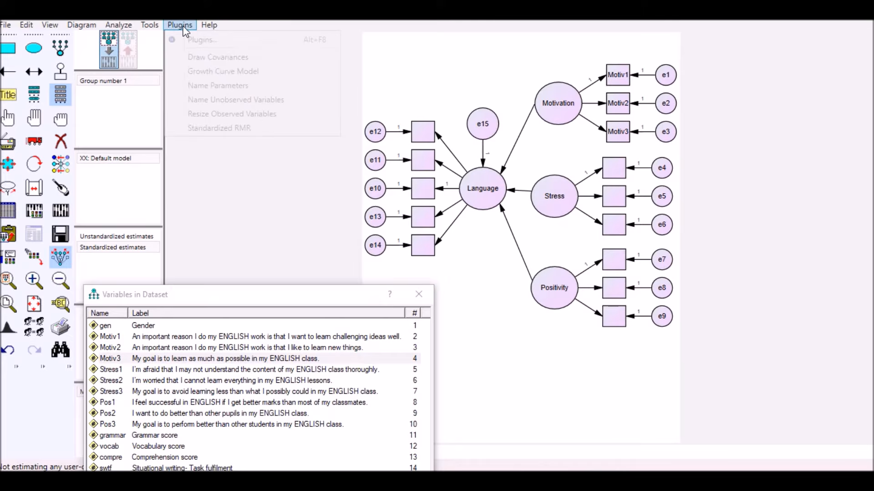
{"action": "left_click", "coordinate": [399, 78]}
{"action": "left_click_drag", "start_coordinate": [281, 304], "coordinate": [281, 296]}
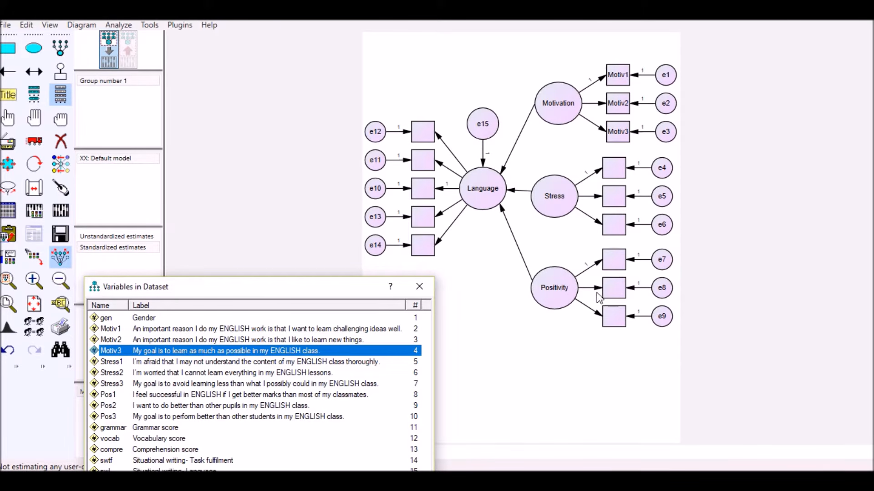
{"action": "left_click_drag", "start_coordinate": [351, 293], "coordinate": [368, 281]}
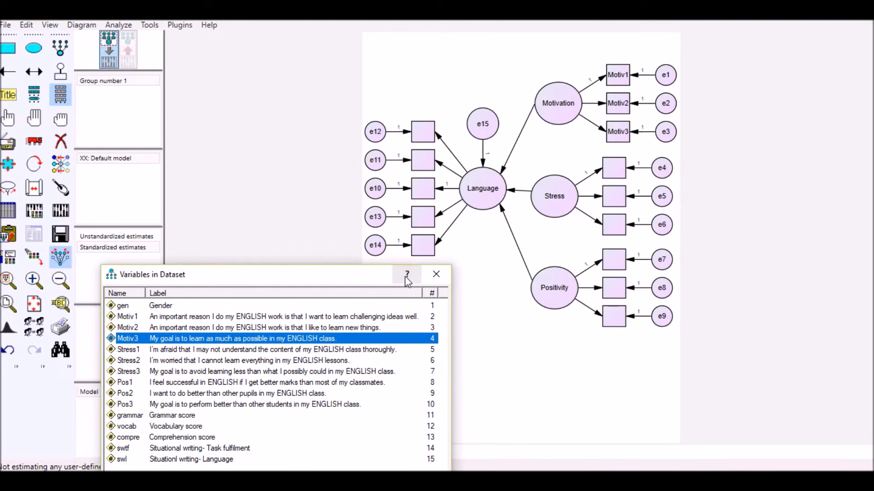
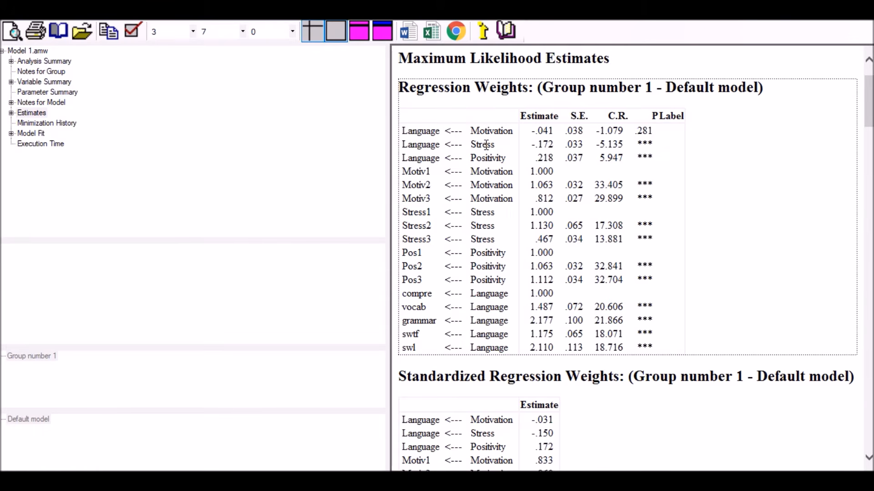
- Examine the unstandardized regression weights, including the Stress path to Language, and the following estimate tables of the default model
{"action": "double_click", "coordinate": [486, 145]}
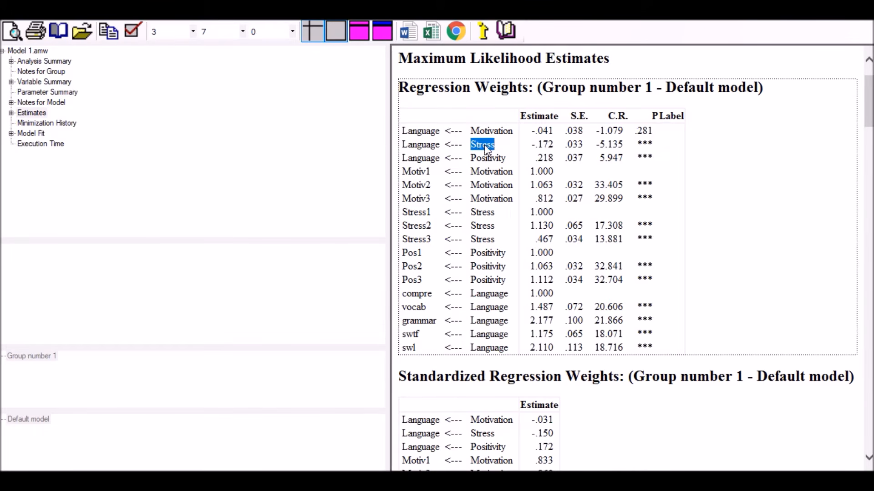
{"action": "left_click", "coordinate": [432, 144]}
{"action": "scroll", "coordinate": [730, 160], "scroll_direction": "down", "scroll_amount": 1}
{"action": "scroll", "coordinate": [723, 159], "scroll_direction": "up", "scroll_amount": 1}
{"action": "scroll", "coordinate": [708, 178], "scroll_direction": "down", "scroll_amount": 1}
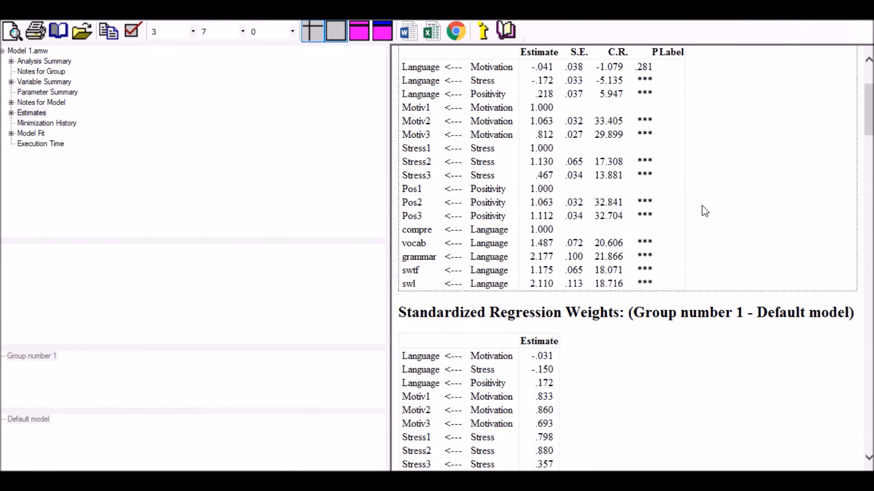
{"action": "scroll", "coordinate": [701, 206], "scroll_direction": "down", "scroll_amount": 5}
{"action": "scroll", "coordinate": [699, 200], "scroll_direction": "down", "scroll_amount": 6}
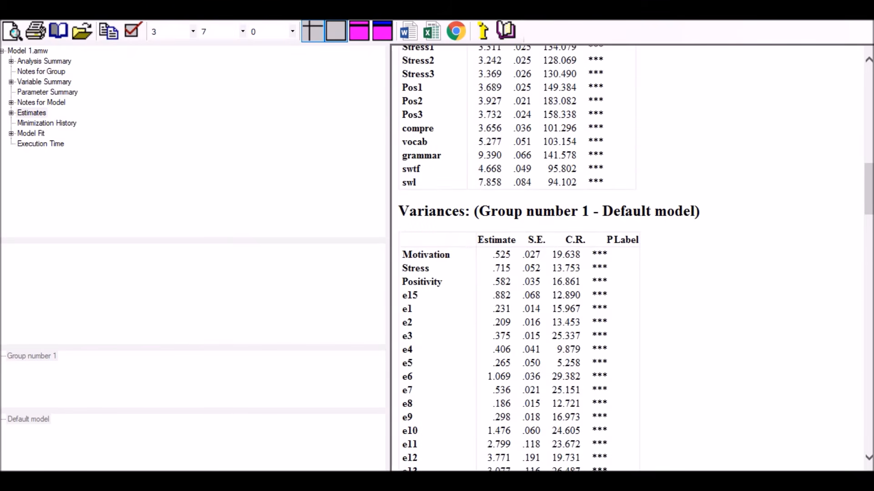
{"action": "left_click_drag", "start_coordinate": [866, 173], "coordinate": [868, 131]}
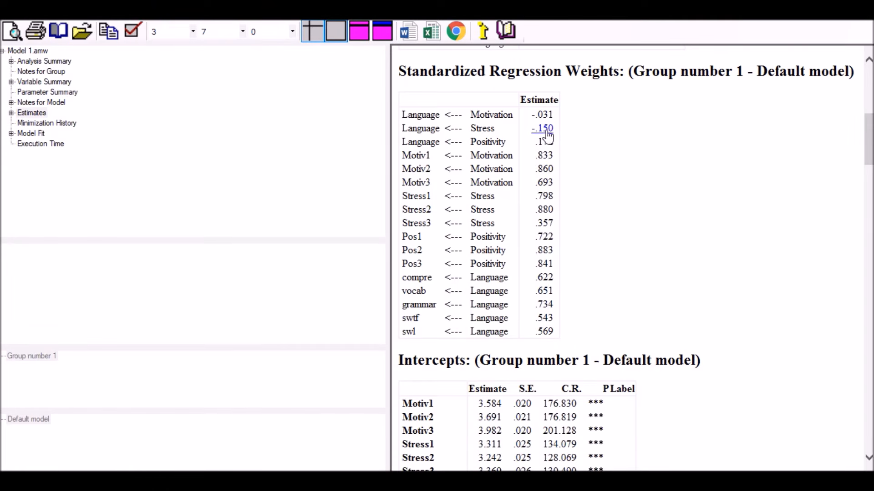
- Read the explanations of the standardized regression weights of Stress and Positivity on Language
{"action": "mouse_move", "coordinate": [548, 135]}
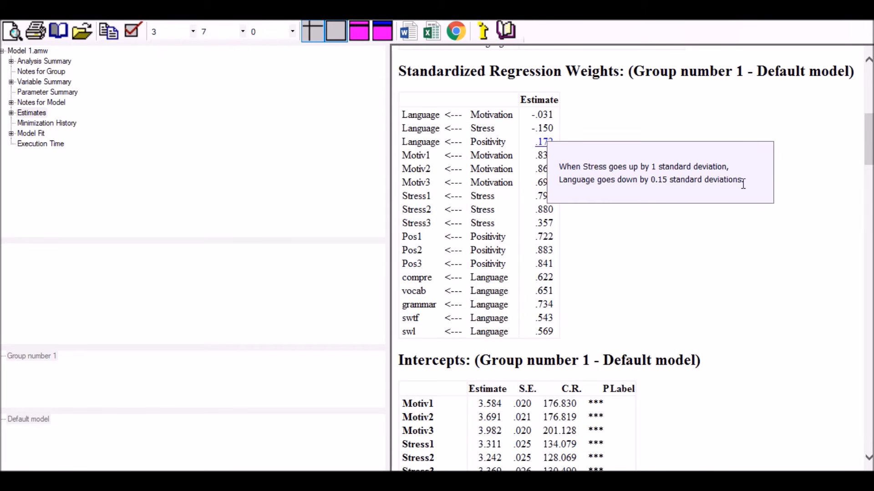
{"action": "left_click_drag", "start_coordinate": [640, 179], "coordinate": [738, 178]}
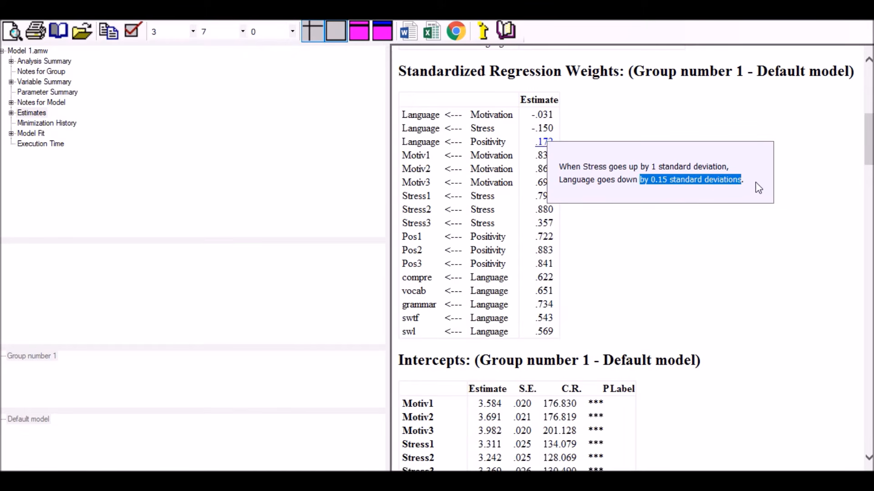
{"action": "left_click", "coordinate": [819, 160]}
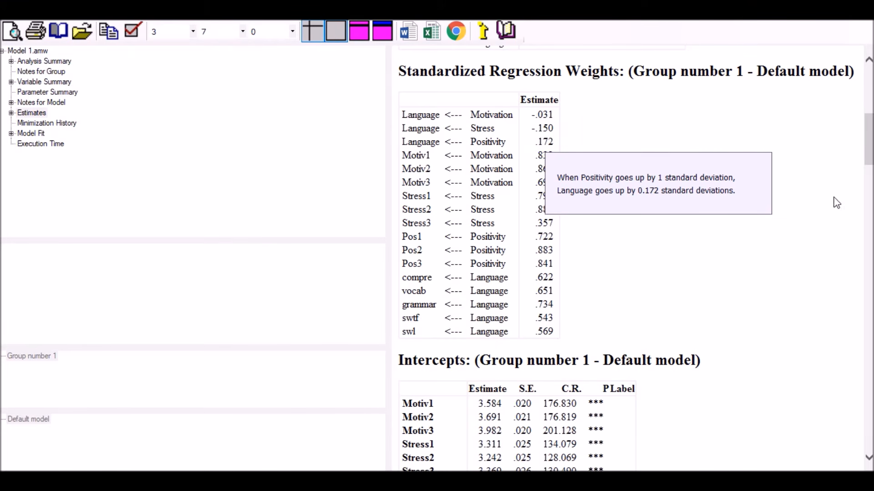
{"action": "left_click", "coordinate": [853, 150]}
{"action": "left_click_drag", "start_coordinate": [867, 147], "coordinate": [867, 150]}
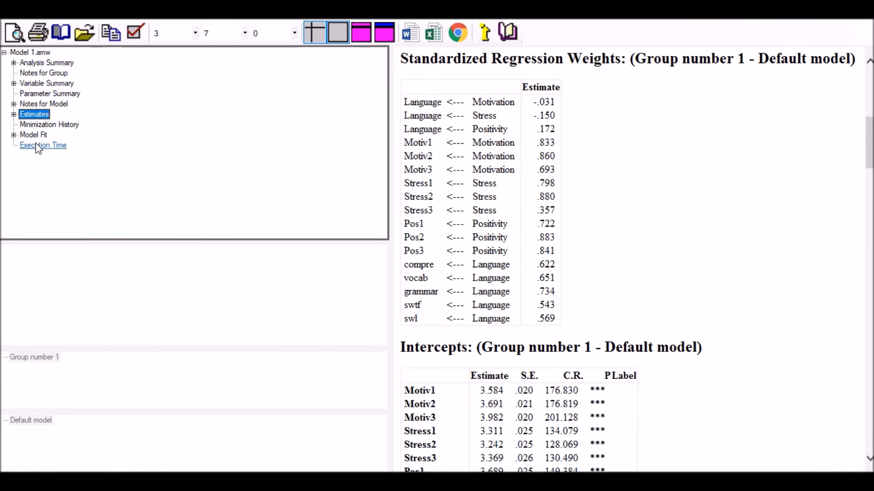
- Open the Model Fit summary and examine the fit indices, particularly the default model's chi-square probability and CMIN/DF
{"action": "left_click", "coordinate": [33, 135]}
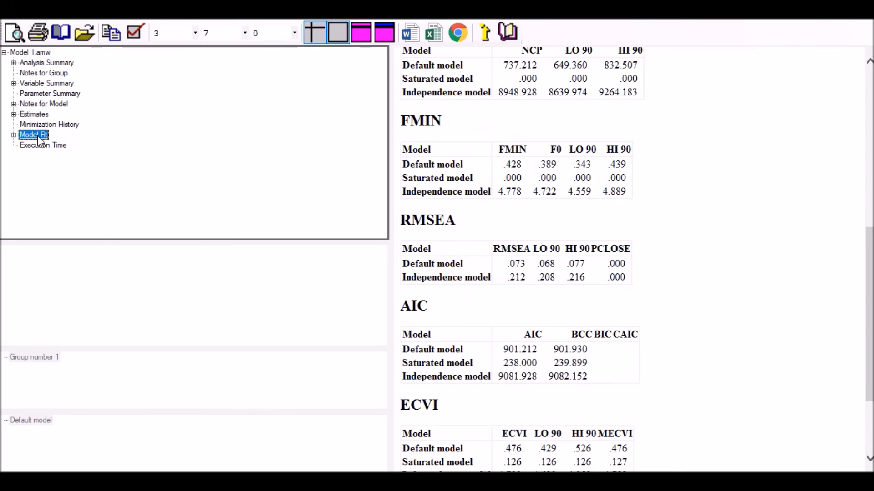
{"action": "scroll", "coordinate": [662, 178], "scroll_direction": "up", "scroll_amount": 8}
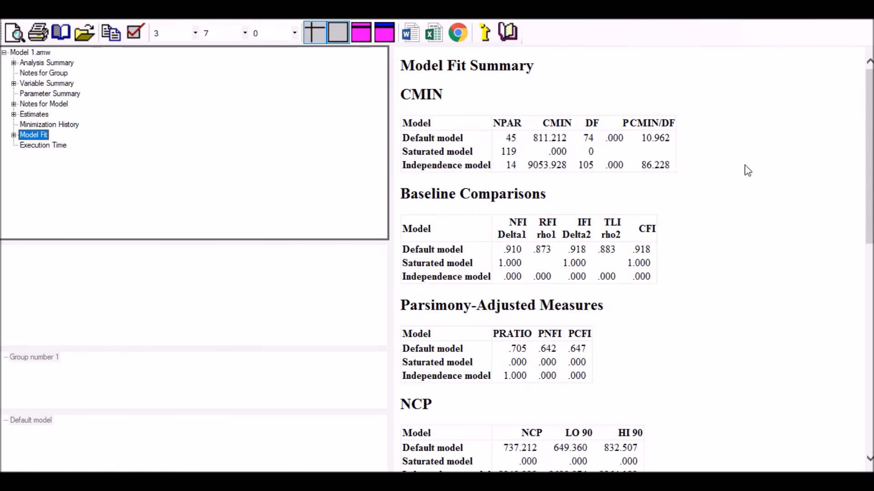
{"action": "scroll", "coordinate": [678, 134], "scroll_direction": "down", "scroll_amount": 3}
{"action": "scroll", "coordinate": [663, 129], "scroll_direction": "up", "scroll_amount": 3}
{"action": "left_click", "coordinate": [617, 144]}
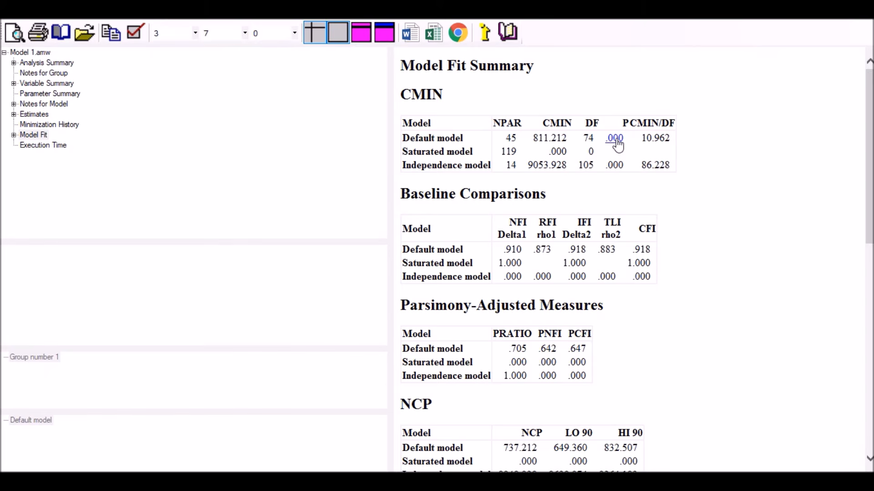
{"action": "left_click_drag", "start_coordinate": [617, 142], "coordinate": [645, 147]}
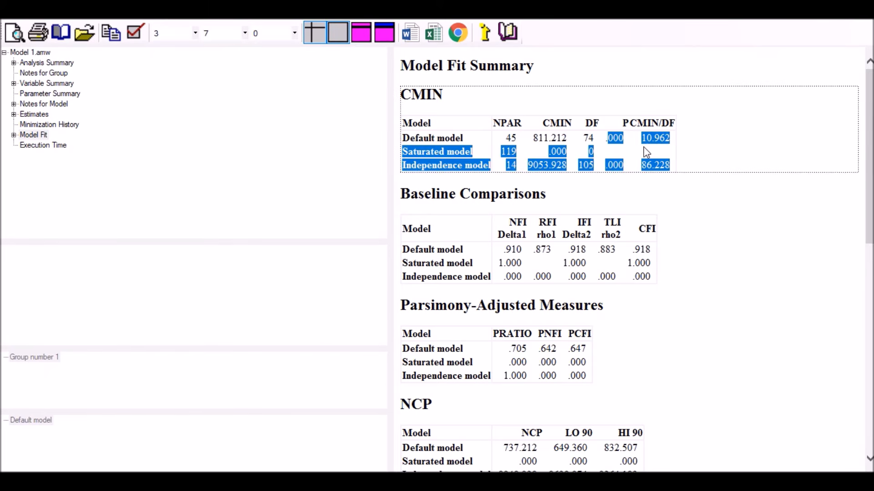
{"action": "left_click", "coordinate": [737, 144]}
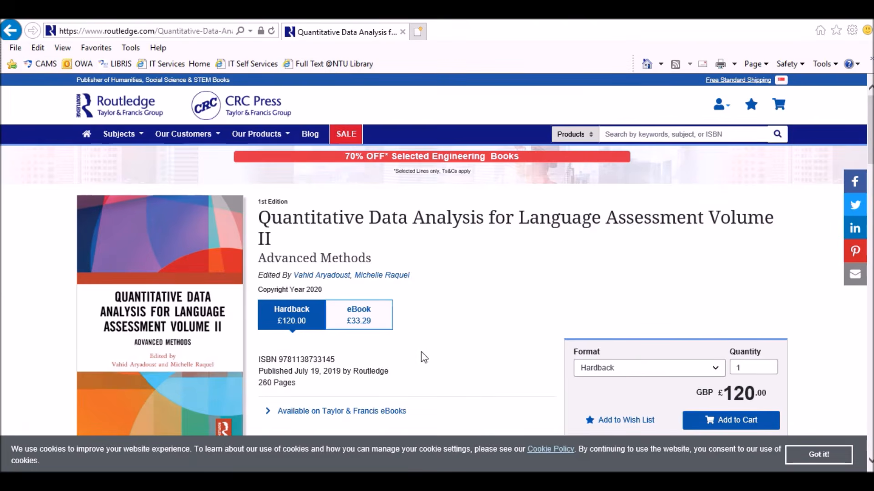
- In the browser, review the Routledge book page and its chapter on structural equation modeling in language assessment
{"action": "scroll", "coordinate": [441, 299], "scroll_direction": "down", "scroll_amount": 2}
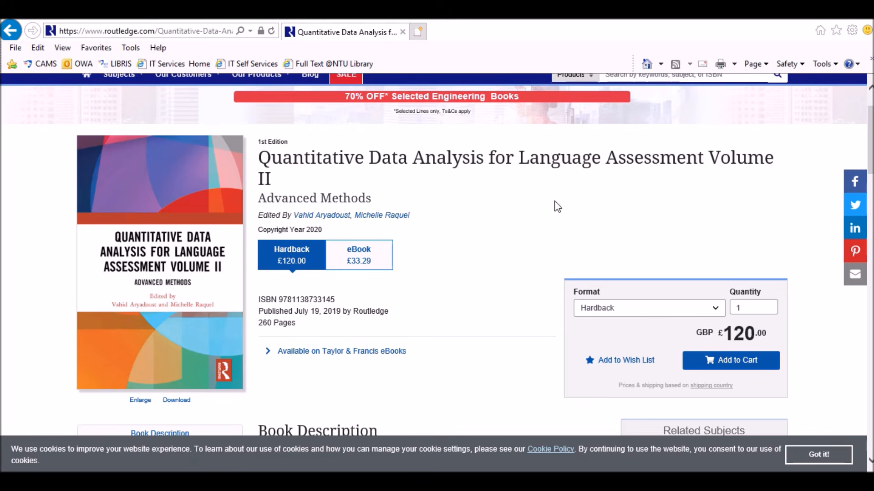
{"action": "scroll", "coordinate": [518, 207], "scroll_direction": "down", "scroll_amount": 1}
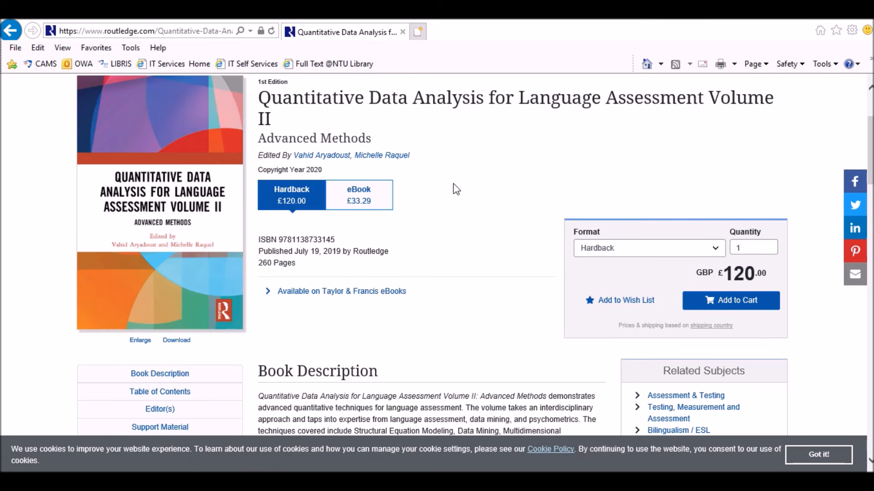
{"action": "scroll", "coordinate": [456, 189], "scroll_direction": "down", "scroll_amount": 6}
{"action": "scroll", "coordinate": [453, 184], "scroll_direction": "down", "scroll_amount": 3}
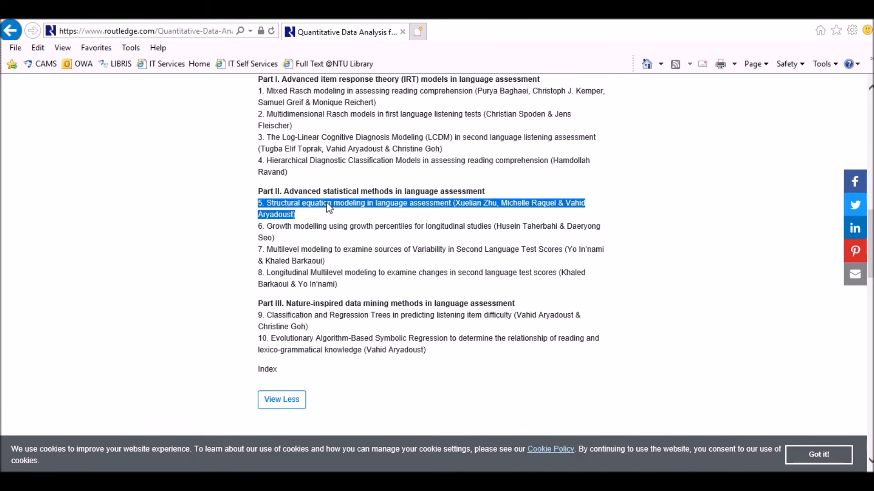
{"action": "left_click", "coordinate": [400, 209]}
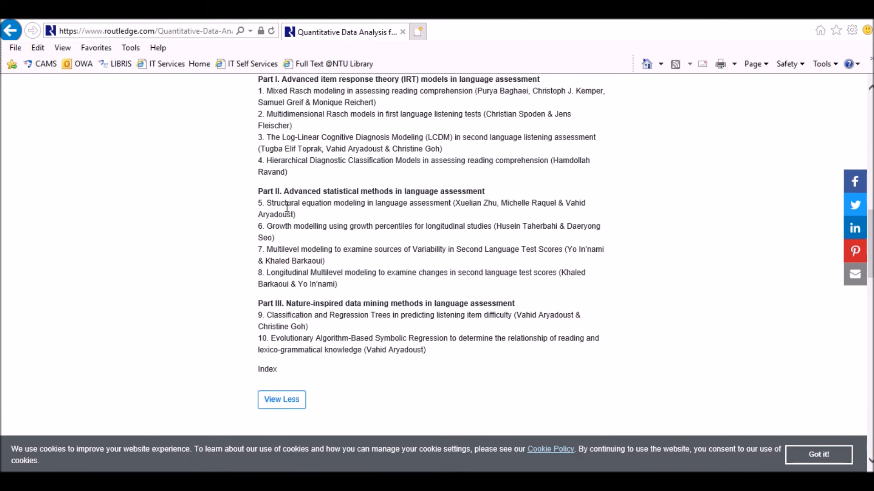
{"action": "scroll", "coordinate": [296, 214], "scroll_direction": "up", "scroll_amount": 1}
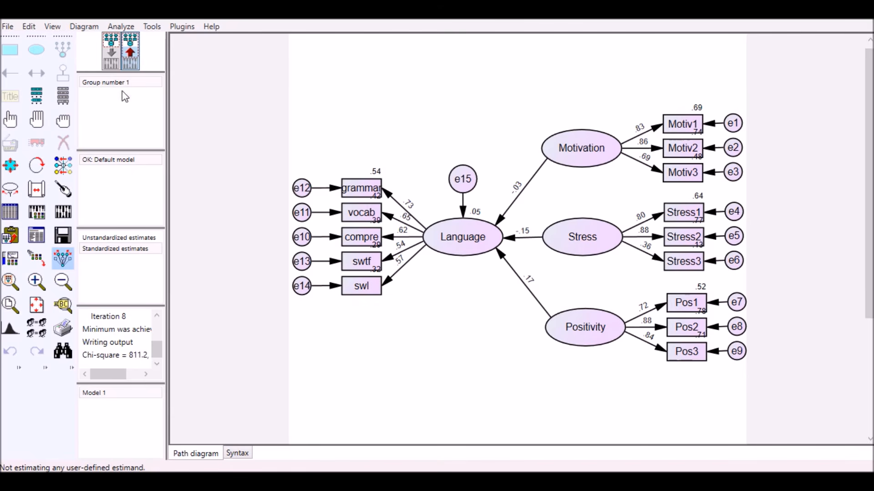
- Back in the Amos input diagram, add covariances between every pair of Motivation, Stress and Positivity, and recalculate the estimates
{"action": "left_click", "coordinate": [110, 60]}
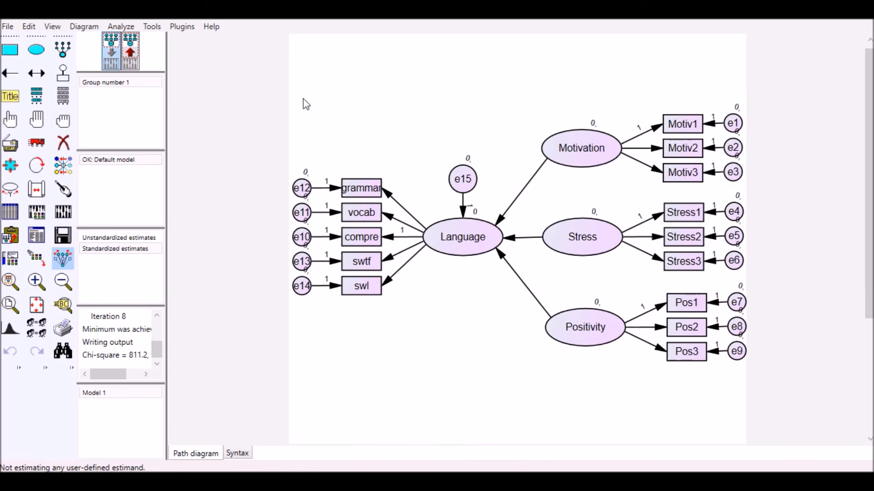
{"action": "left_click", "coordinate": [37, 73]}
{"action": "left_click_drag", "start_coordinate": [550, 226], "coordinate": [558, 163]}
{"action": "left_click_drag", "start_coordinate": [562, 328], "coordinate": [557, 247]}
{"action": "left_click_drag", "start_coordinate": [562, 327], "coordinate": [564, 151]}
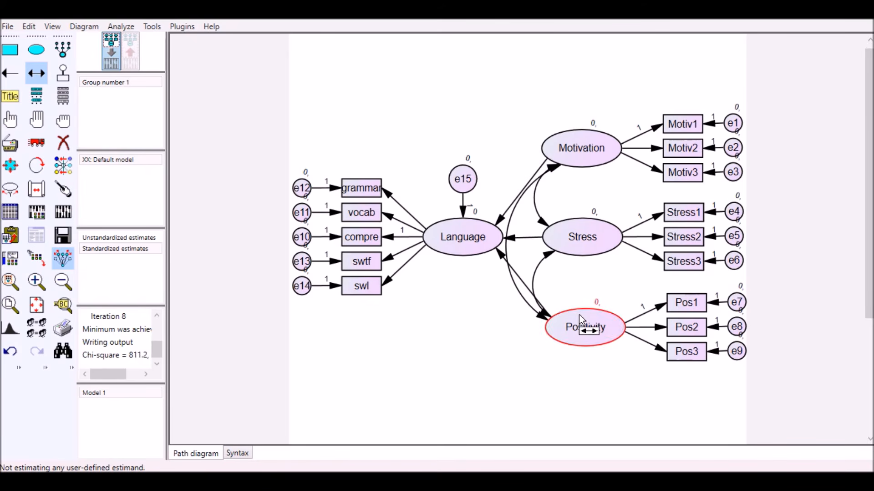
{"action": "left_click", "coordinate": [62, 218]}
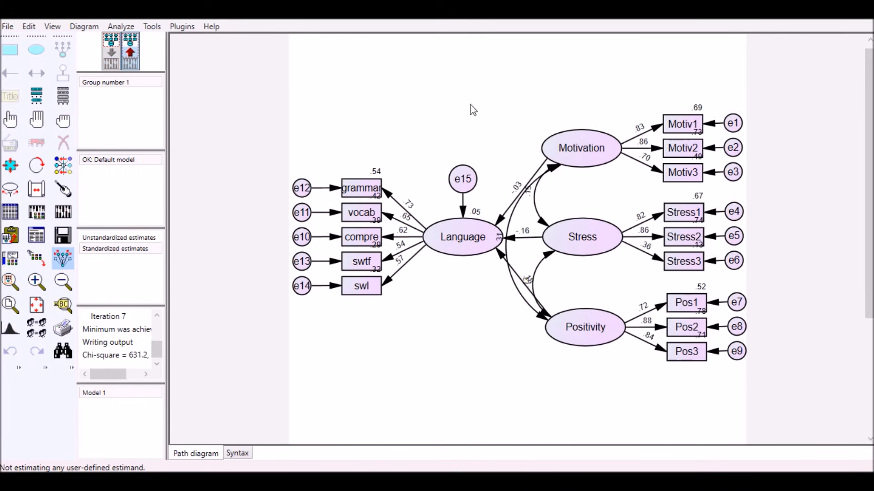
- Open the text output of the re-estimated model and examine its Model Fit indices from CMIN and CFI through RMSEA and HOELTER
{"action": "left_click", "coordinate": [39, 240]}
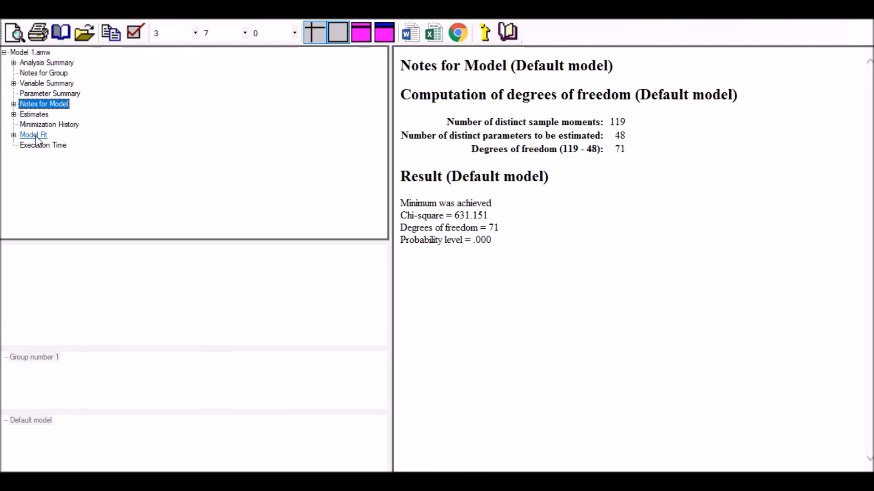
{"action": "left_click", "coordinate": [35, 135]}
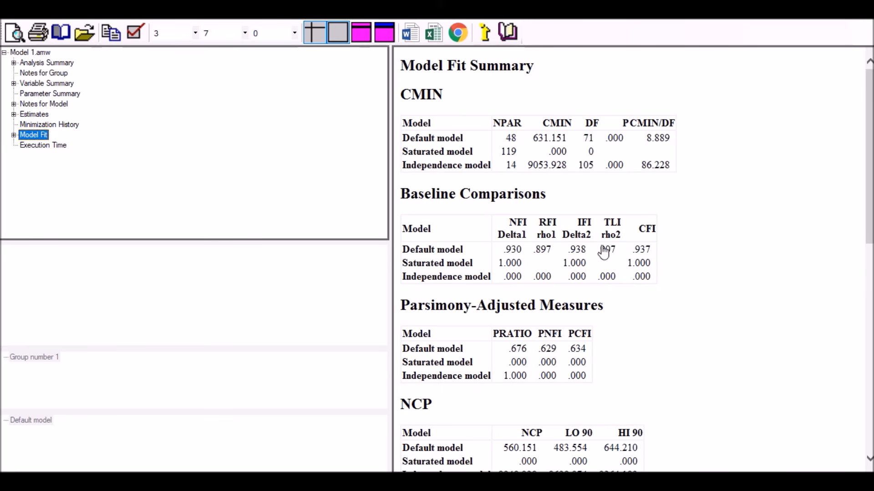
{"action": "scroll", "coordinate": [776, 241], "scroll_direction": "down", "scroll_amount": 1}
{"action": "scroll", "coordinate": [750, 206], "scroll_direction": "up", "scroll_amount": 1}
{"action": "scroll", "coordinate": [687, 250], "scroll_direction": "down", "scroll_amount": 2}
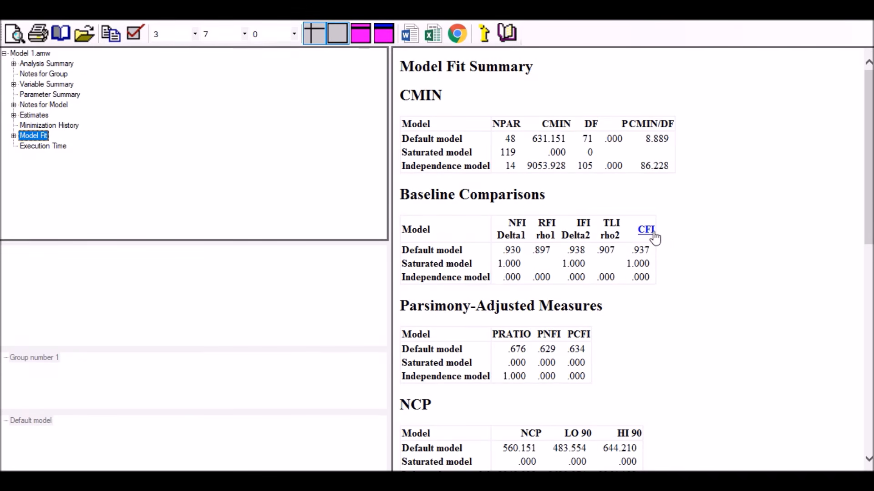
{"action": "scroll", "coordinate": [687, 226], "scroll_direction": "down", "scroll_amount": 4}
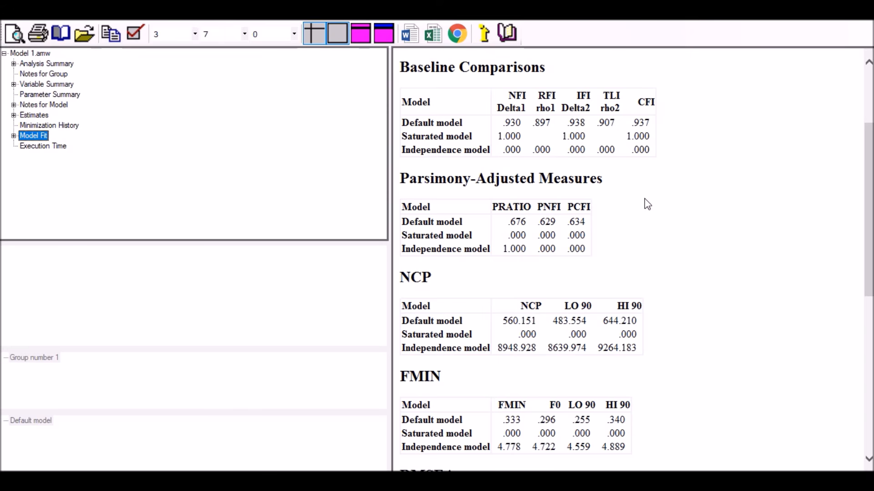
{"action": "scroll", "coordinate": [643, 202], "scroll_direction": "down", "scroll_amount": 12}
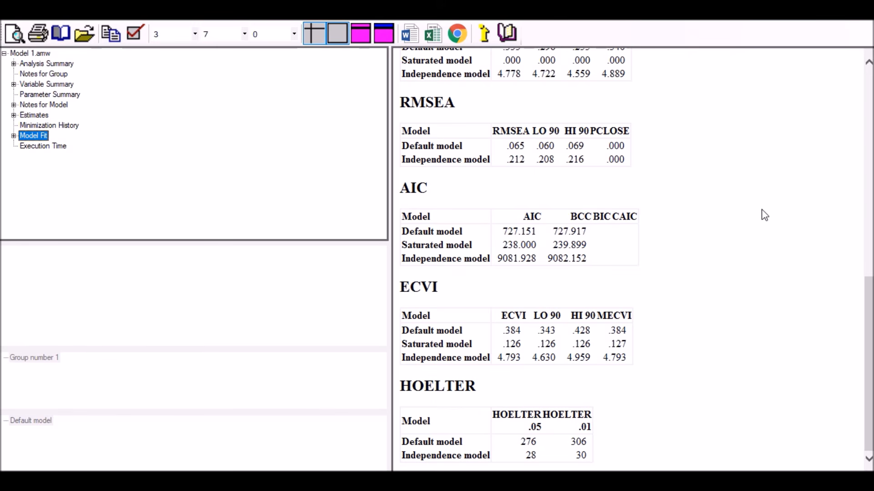
{"action": "scroll", "coordinate": [763, 217], "scroll_direction": "up", "scroll_amount": 10}
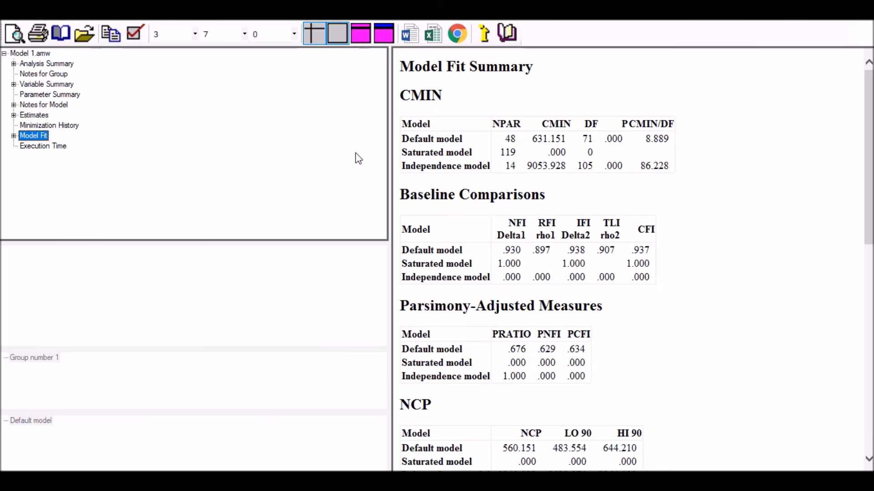
- Open the Estimates output and read the explanation of the P value for the Motivation to Language regression weight
{"action": "left_click", "coordinate": [36, 116]}
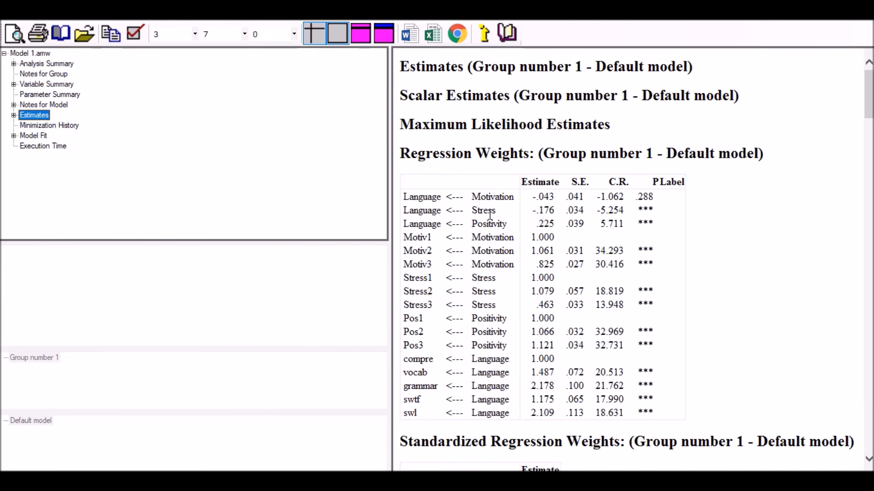
{"action": "scroll", "coordinate": [761, 251], "scroll_direction": "down", "scroll_amount": 1}
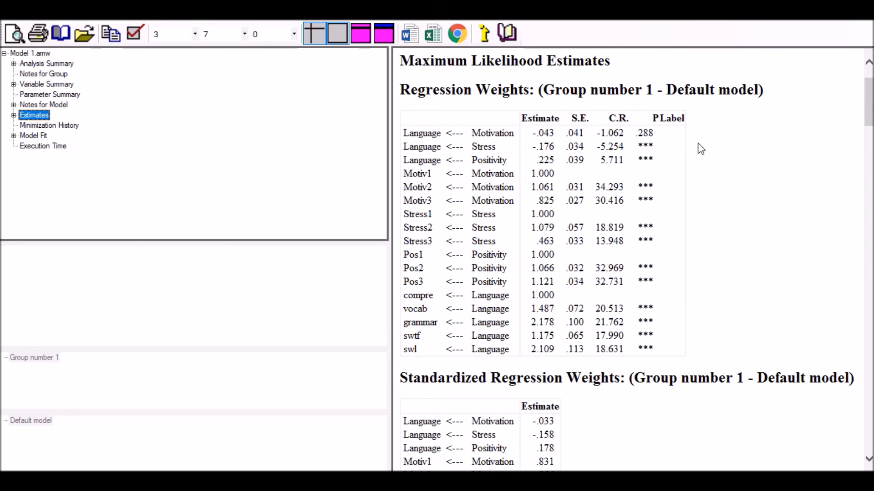
{"action": "left_click", "coordinate": [644, 134]}
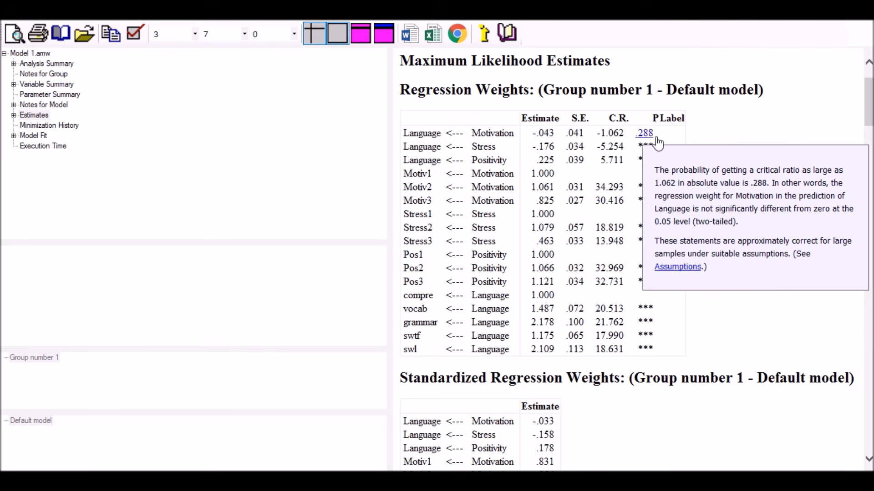
{"action": "left_click", "coordinate": [741, 145]}
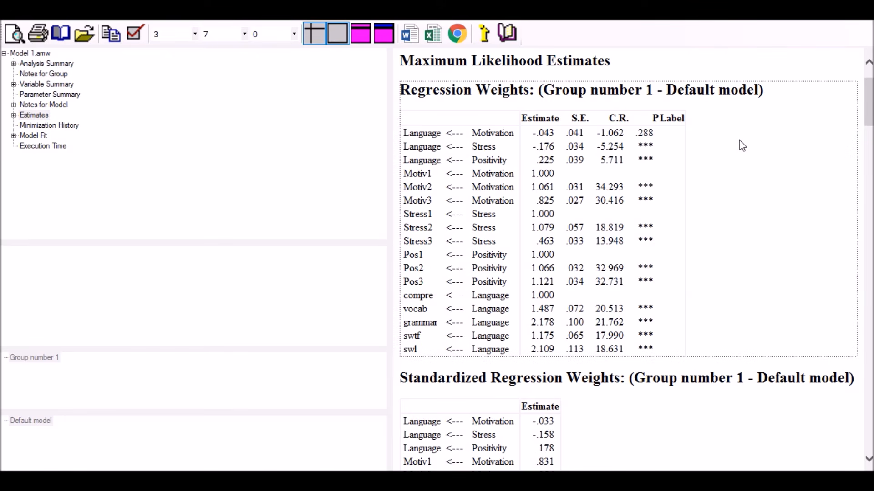